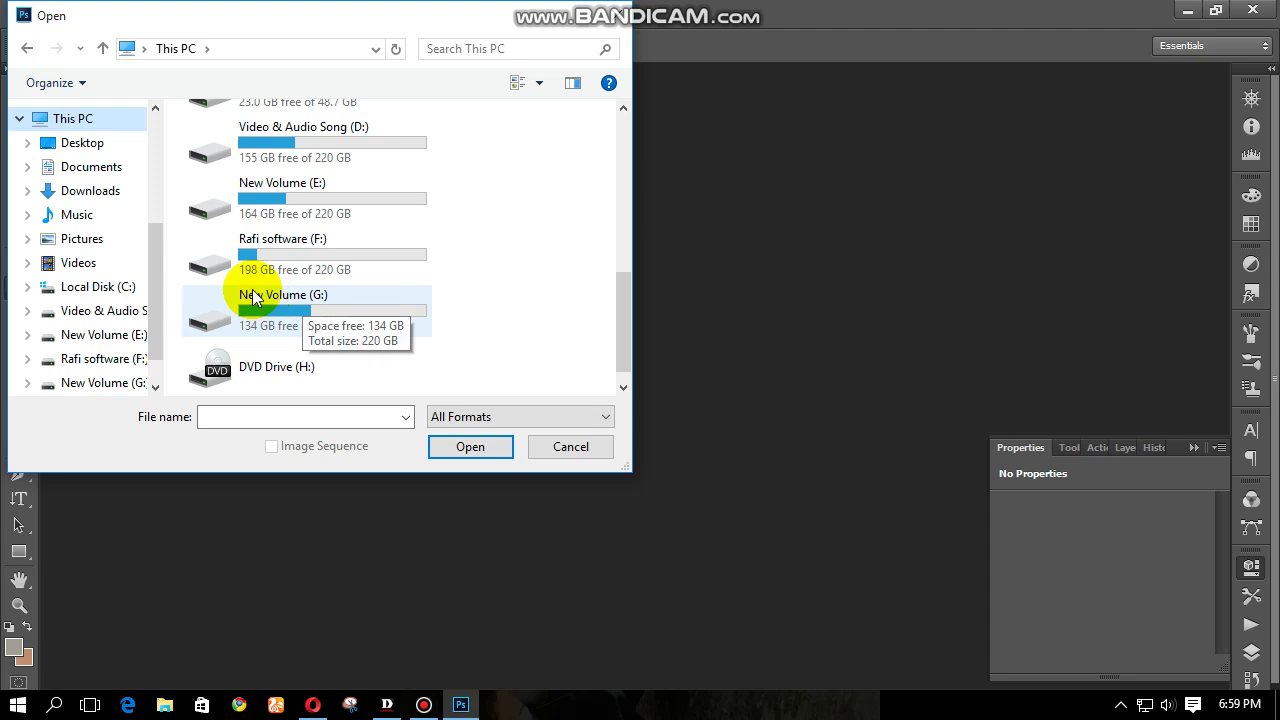
Step: Open the image olhar_hipnotico-39_038-640x640 from folder 1 inside girls pic on New Volume (E:)
{"action": "double_click", "coordinate": [296, 205]}
{"action": "double_click", "coordinate": [240, 162]}
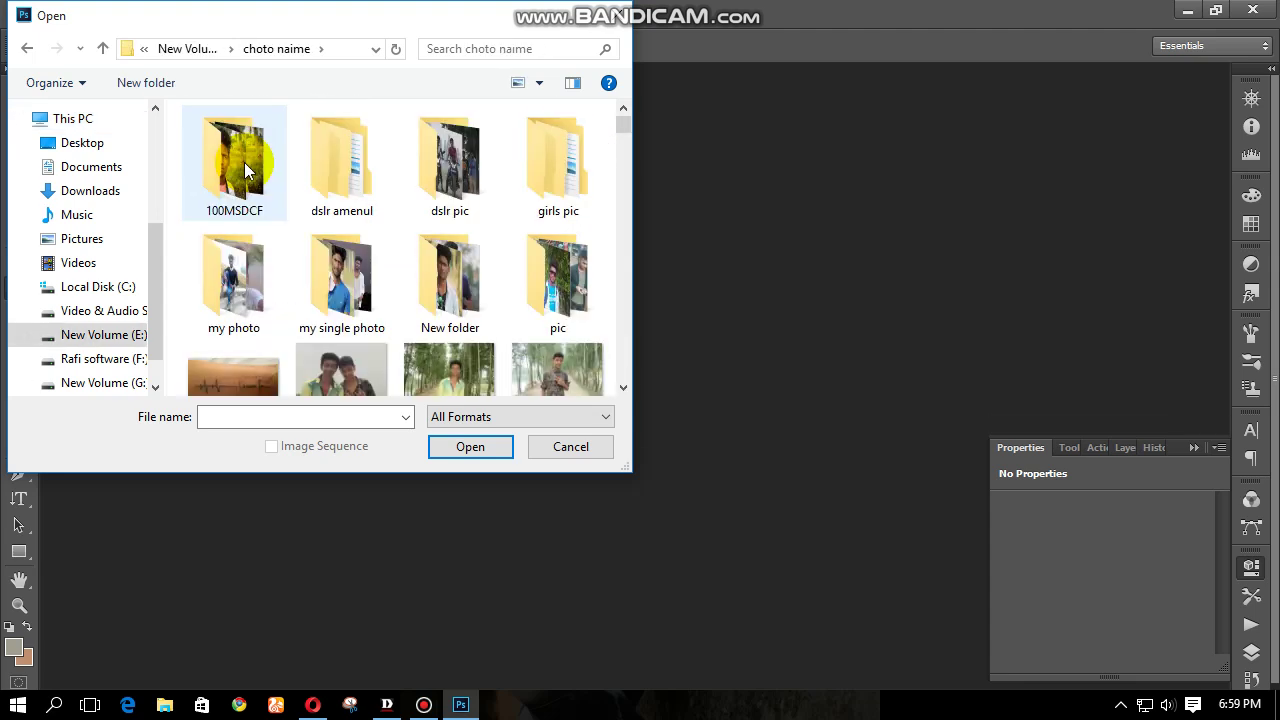
{"action": "scroll", "coordinate": [408, 200], "scroll_direction": "down", "scroll_amount": 1}
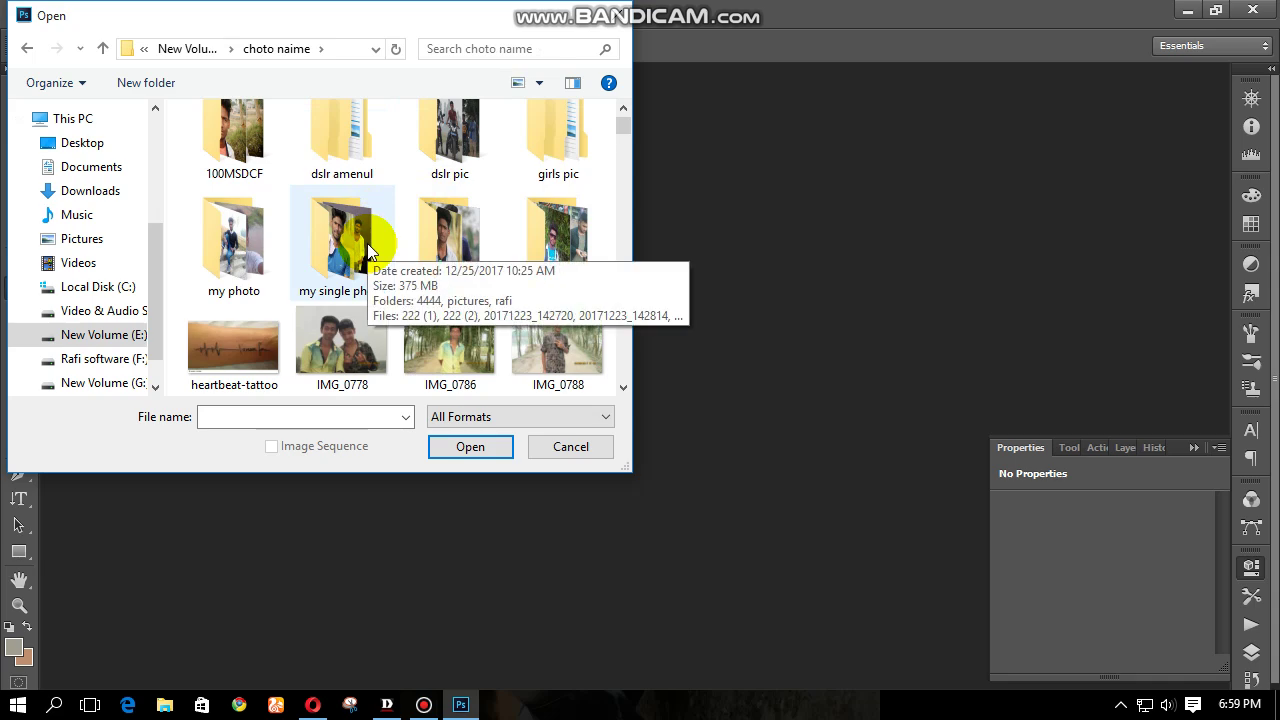
{"action": "double_click", "coordinate": [598, 155]}
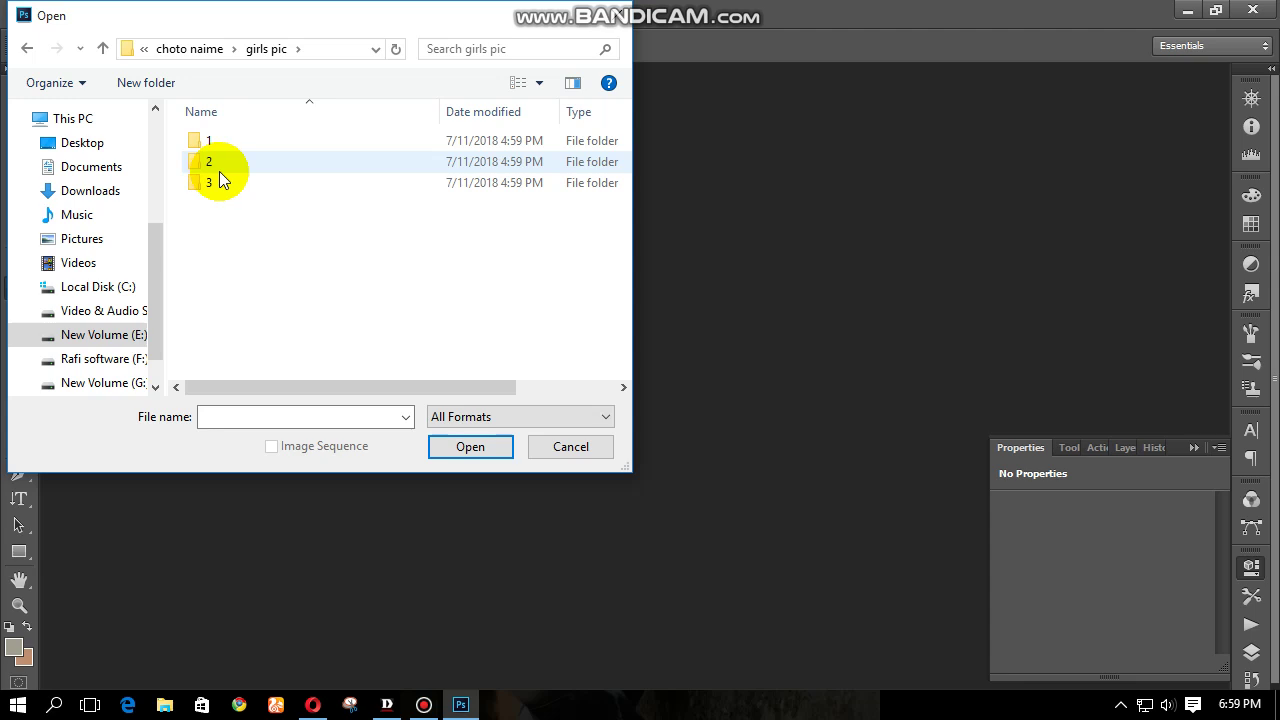
{"action": "double_click", "coordinate": [221, 144]}
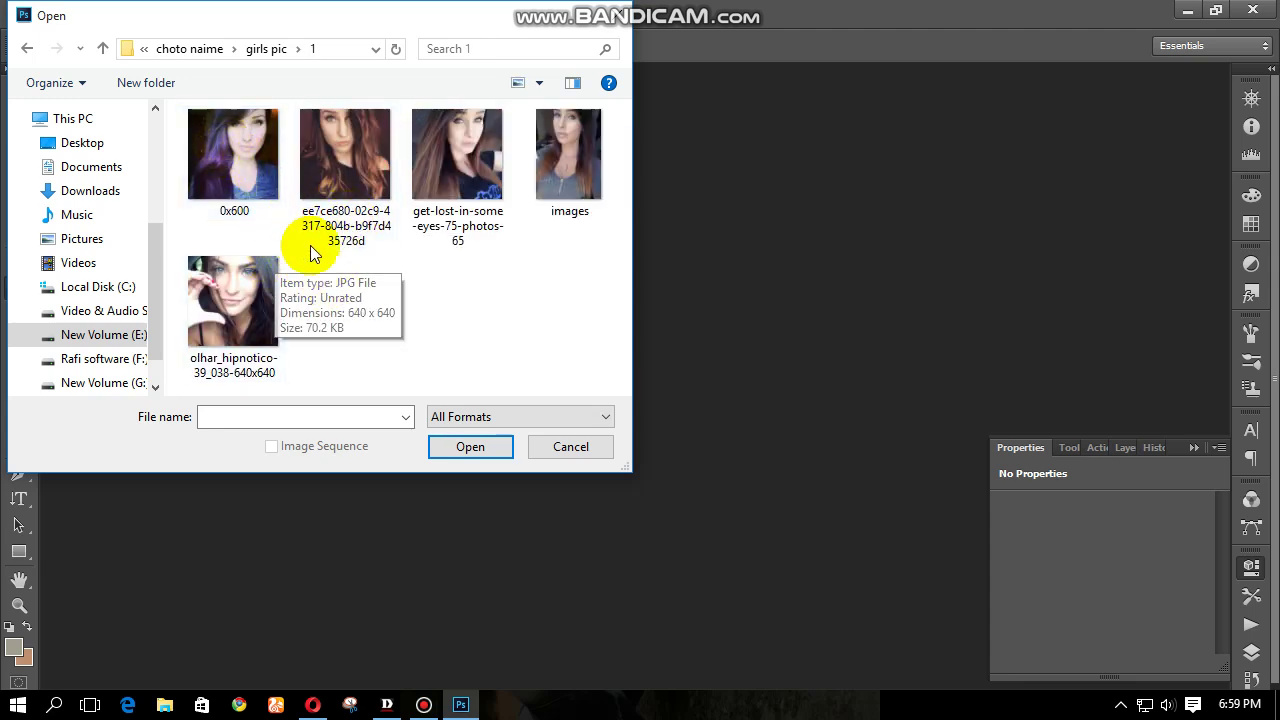
{"action": "left_click", "coordinate": [238, 340]}
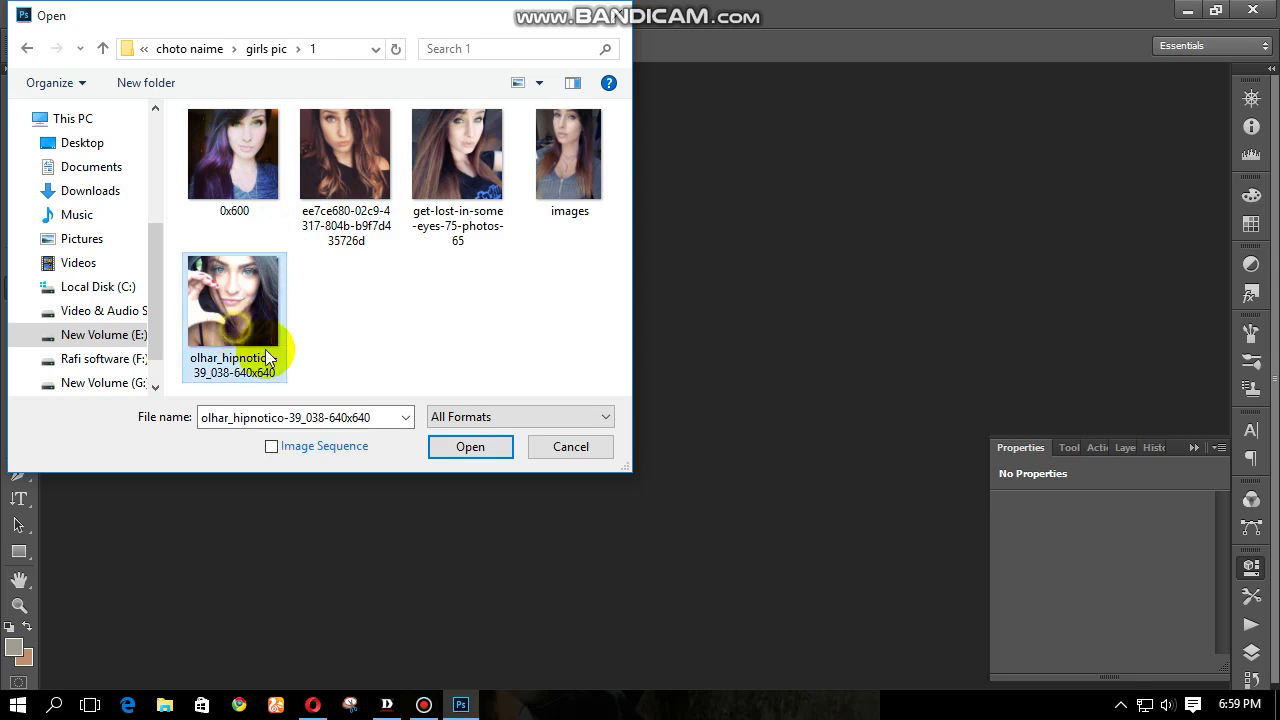
{"action": "left_click", "coordinate": [472, 460]}
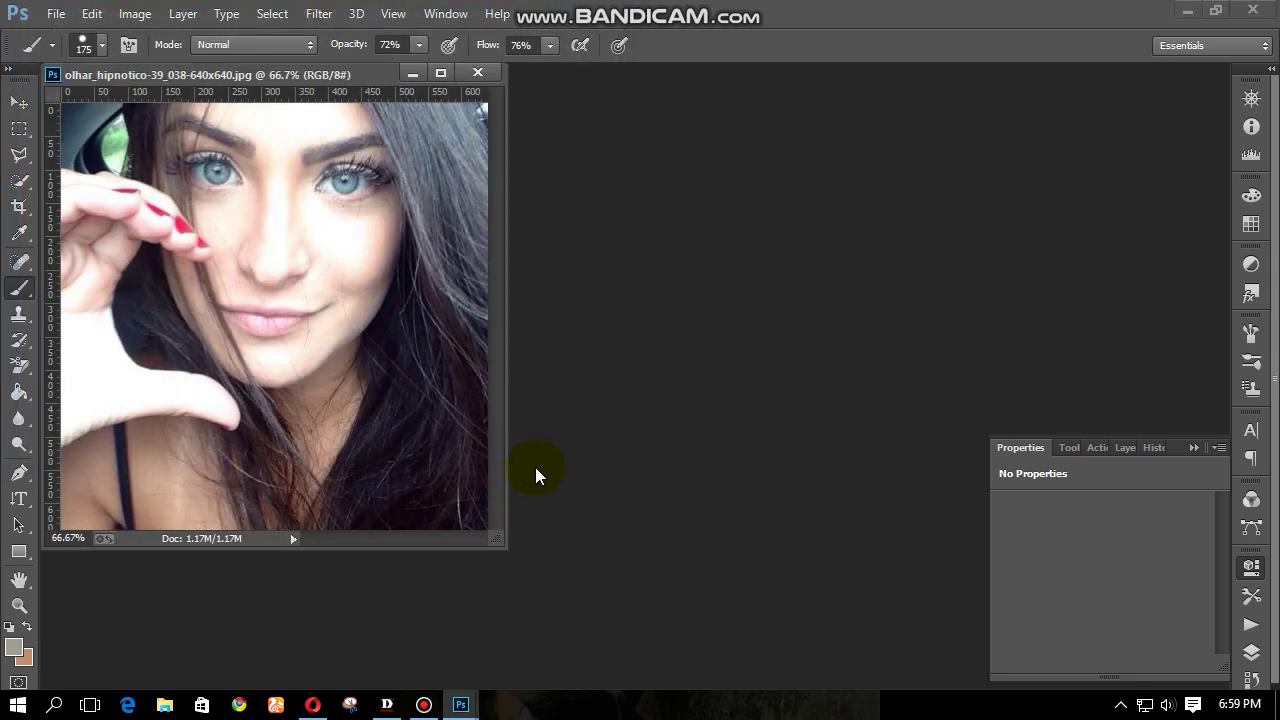
Step: Enlarge the document window around the portrait and unlock the Background layer
{"action": "left_click_drag", "start_coordinate": [499, 542], "coordinate": [907, 641]}
{"action": "left_click", "coordinate": [1124, 447]}
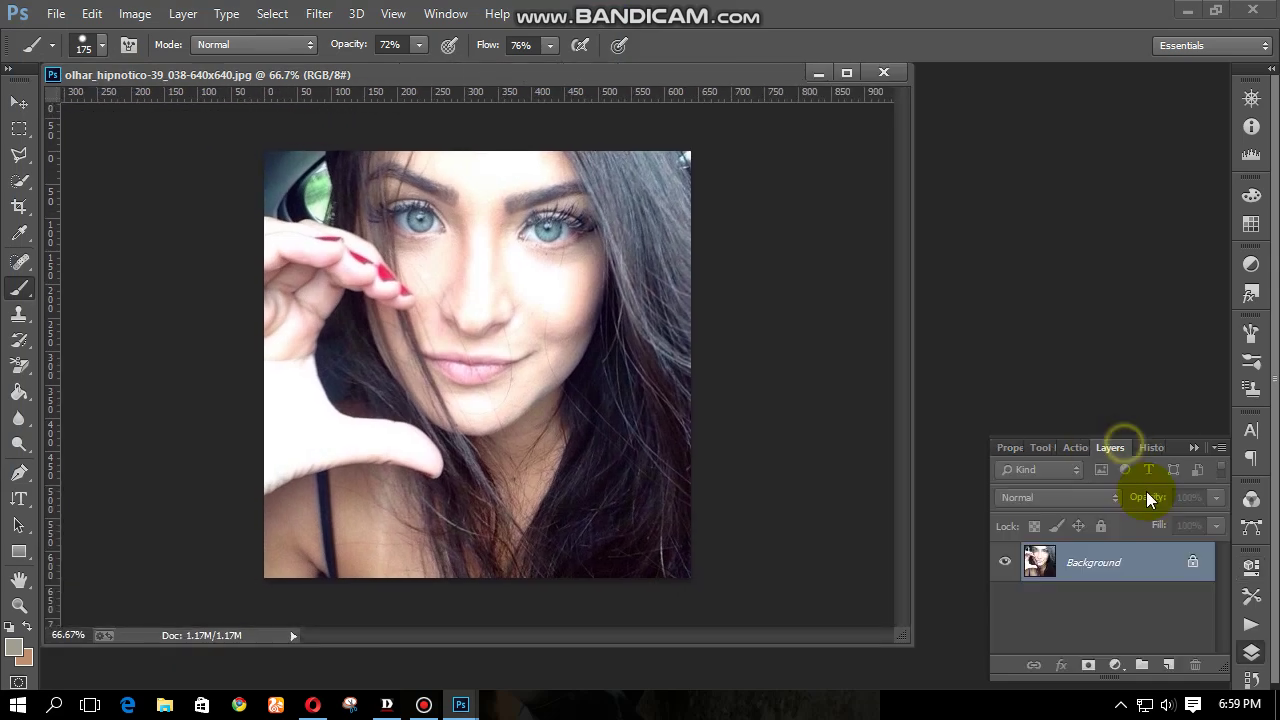
{"action": "left_click", "coordinate": [1193, 564]}
Step: Retouch the stray hair and marks on the cheek below the eye beside the dark hair, using the Spot Healing Brush at size 45
{"action": "scroll", "coordinate": [463, 337], "scroll_direction": "up", "scroll_amount": 2}
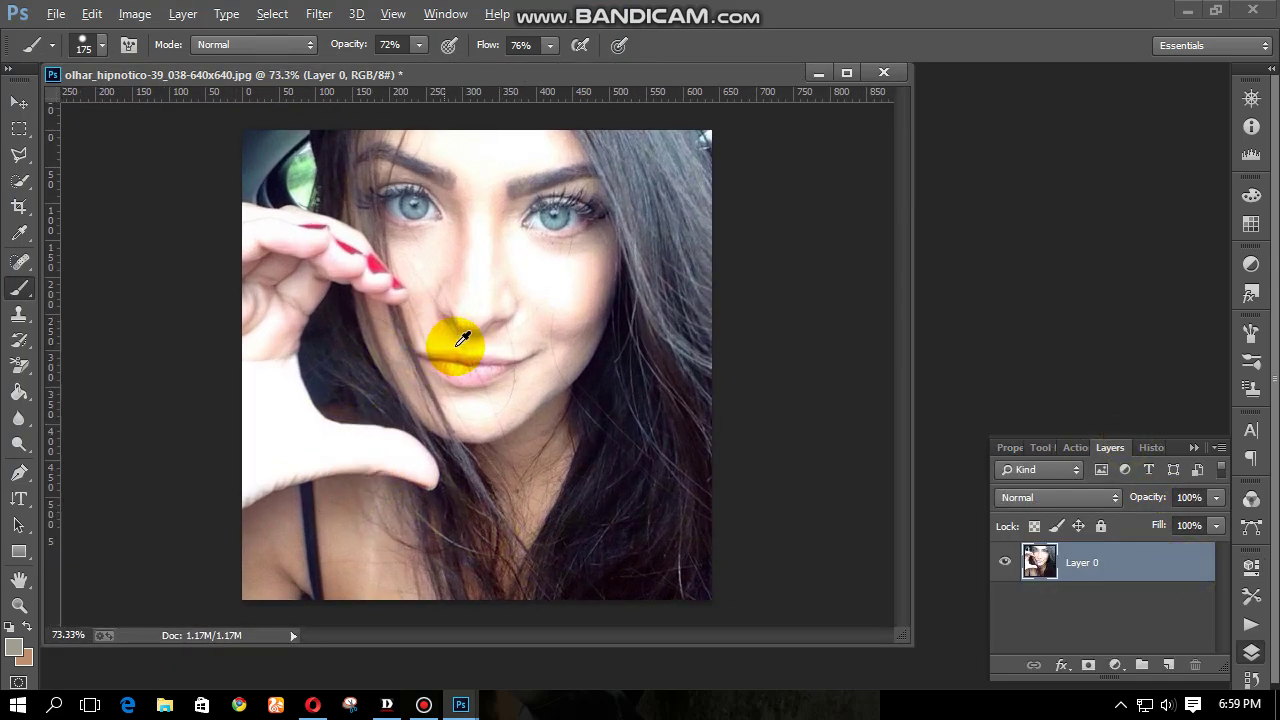
{"action": "scroll", "coordinate": [500, 342], "scroll_direction": "up", "scroll_amount": 6}
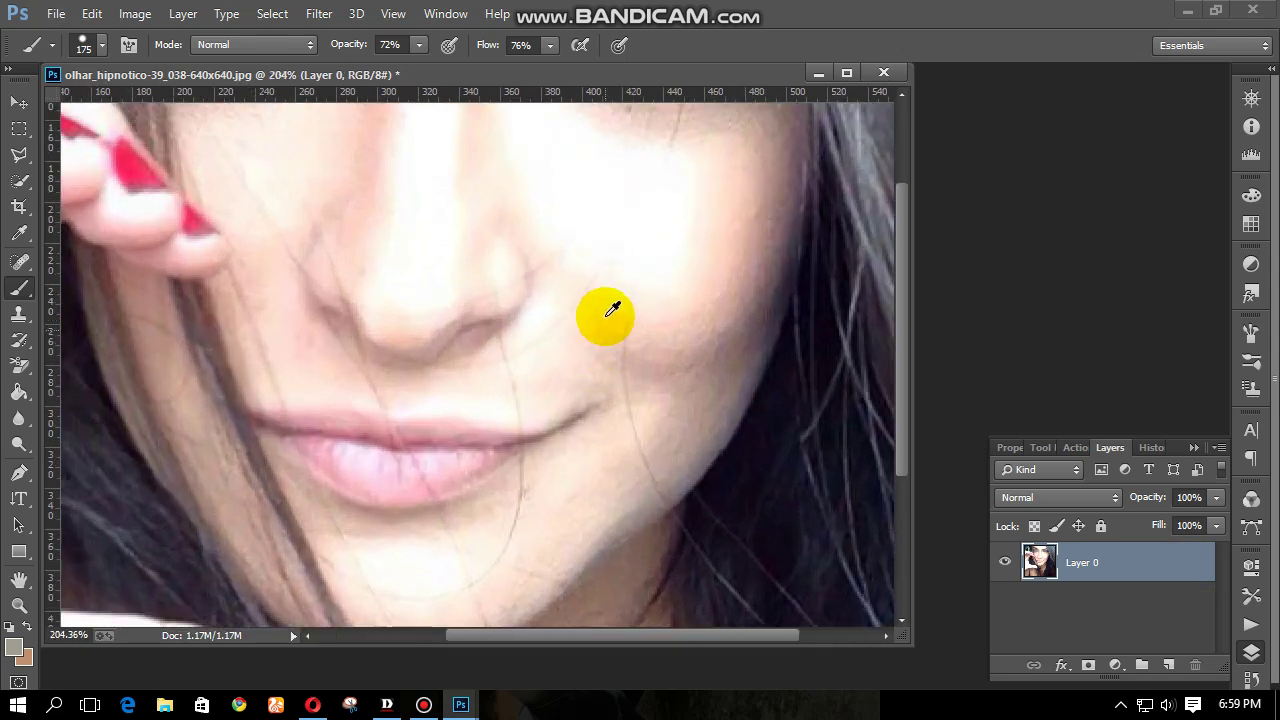
{"action": "scroll", "coordinate": [563, 326], "scroll_direction": "up", "scroll_amount": 3}
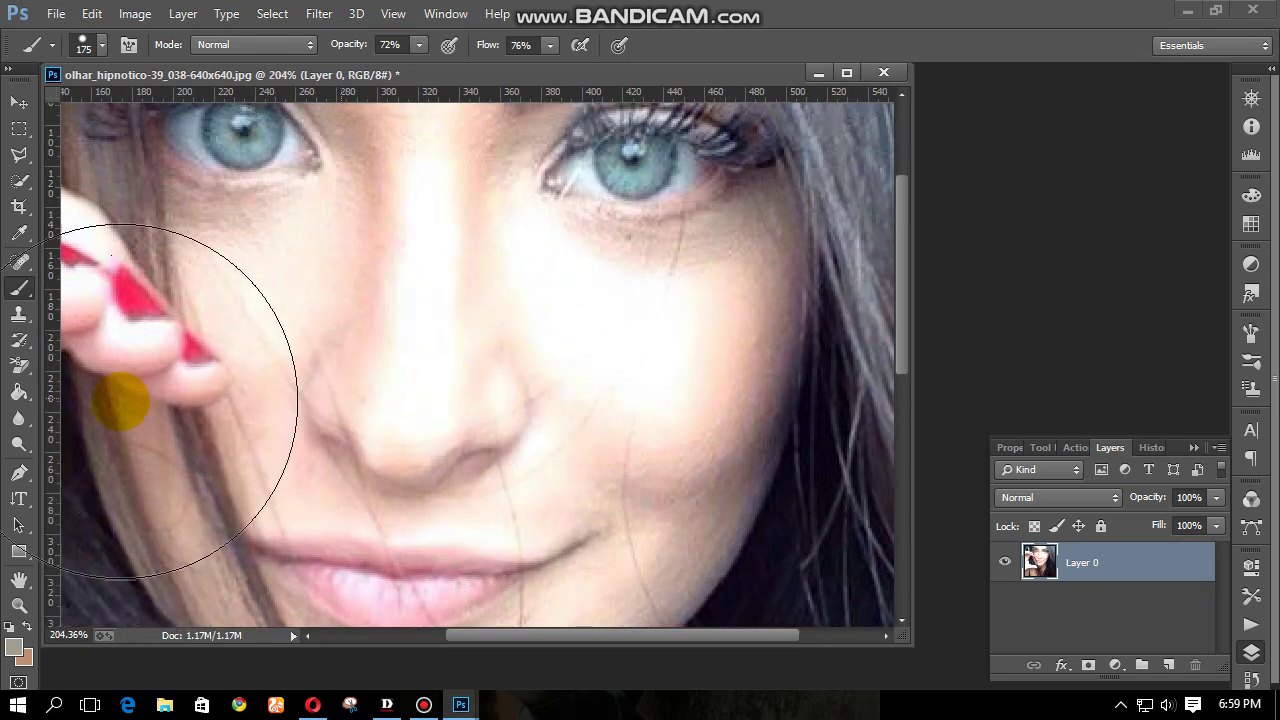
{"action": "left_click", "coordinate": [20, 183]}
{"action": "left_click", "coordinate": [22, 230]}
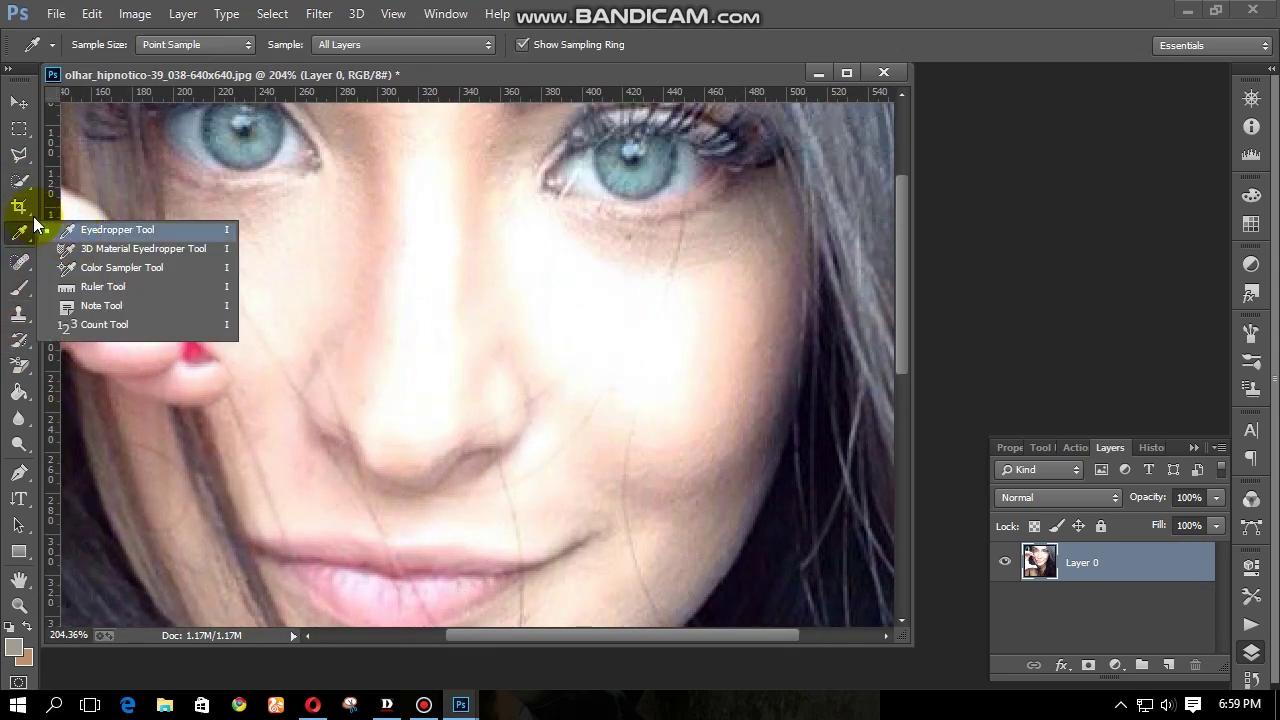
{"action": "left_click", "coordinate": [20, 260]}
{"action": "left_click", "coordinate": [105, 251]}
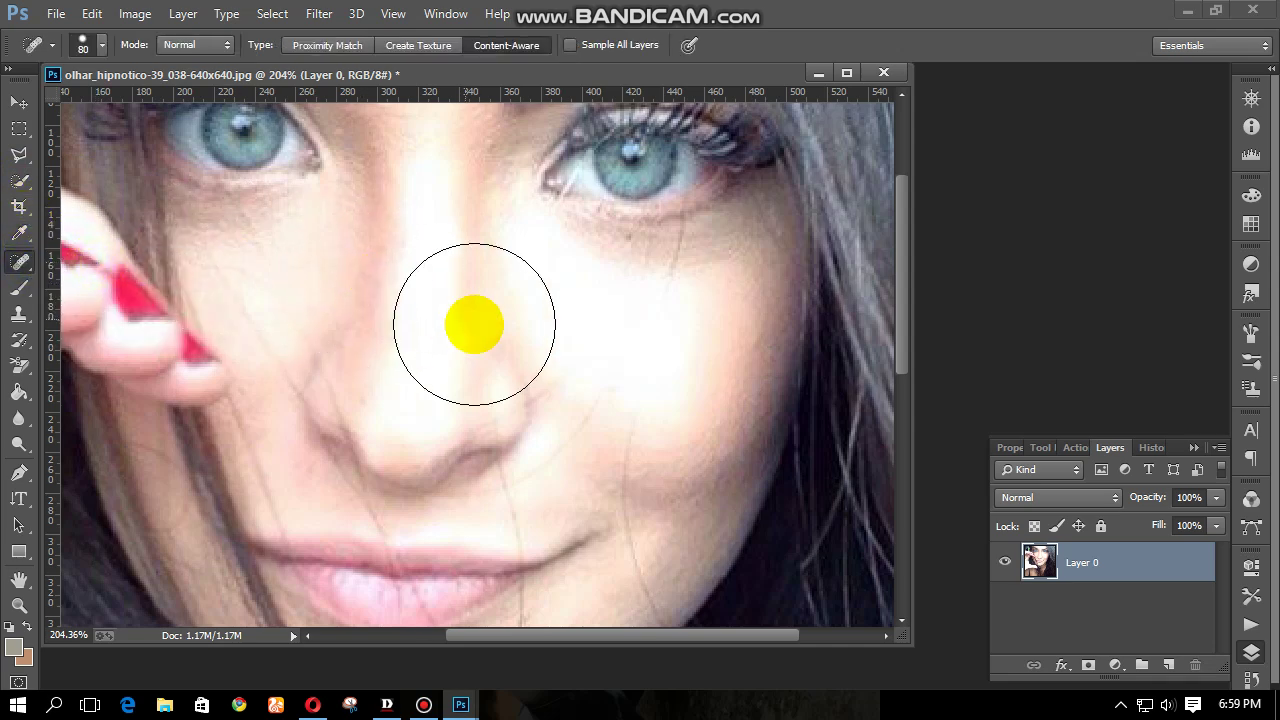
{"action": "key", "text": "bracketleft"}
{"action": "key", "text": "bracketleft"}
{"action": "key", "text": "bracketleft"}
{"action": "key", "text": "bracketleft"}
{"action": "left_click", "coordinate": [653, 341]}
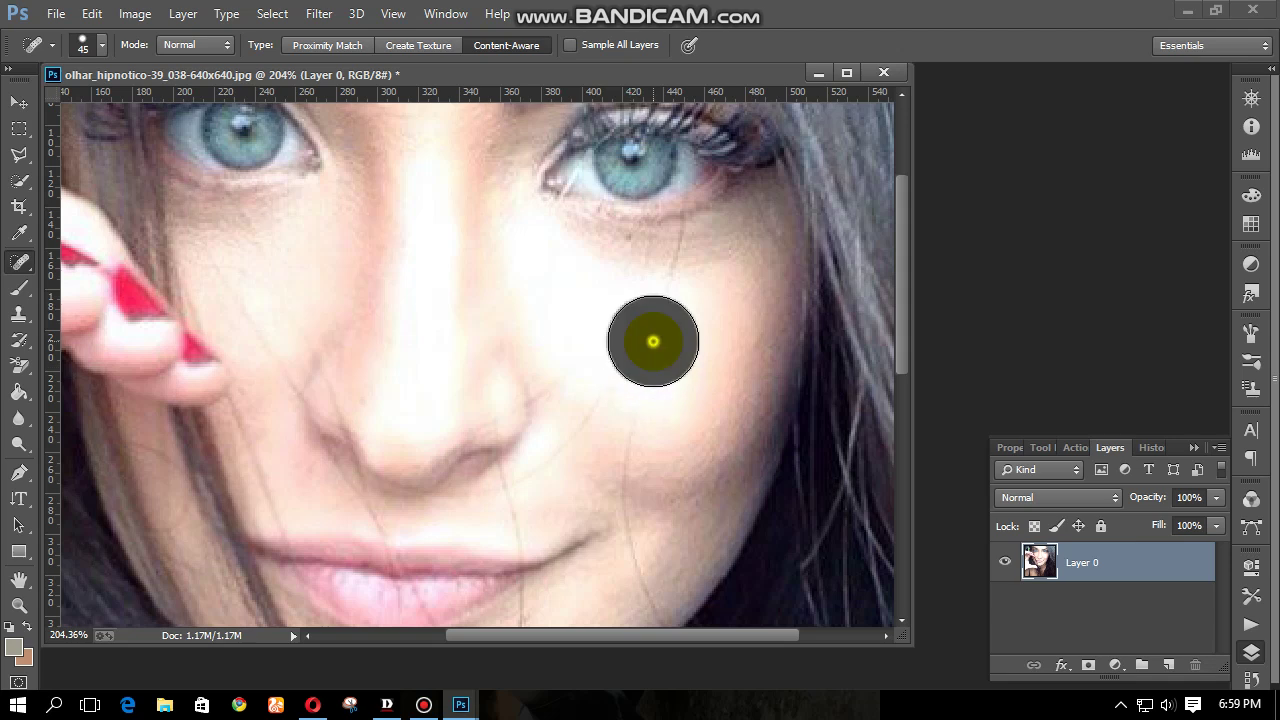
{"action": "scroll", "coordinate": [663, 343], "scroll_direction": "down", "scroll_amount": 2}
{"action": "left_click", "coordinate": [651, 386]}
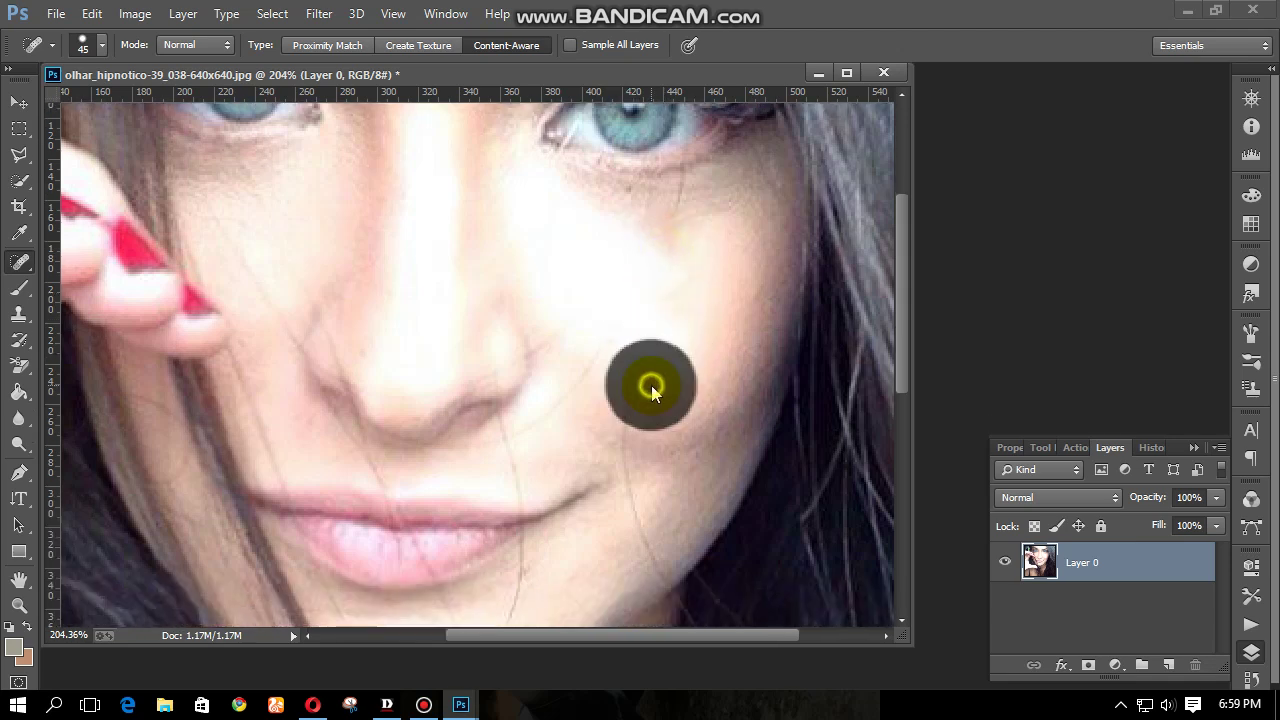
Step: Set the healing brush size to 10 and remove the hair strand running from the mouth corner to the jaw
{"action": "key", "text": "bracketleft"}
{"action": "key", "text": "bracketleft"}
{"action": "key", "text": "bracketleft"}
{"action": "key", "text": "bracketleft"}
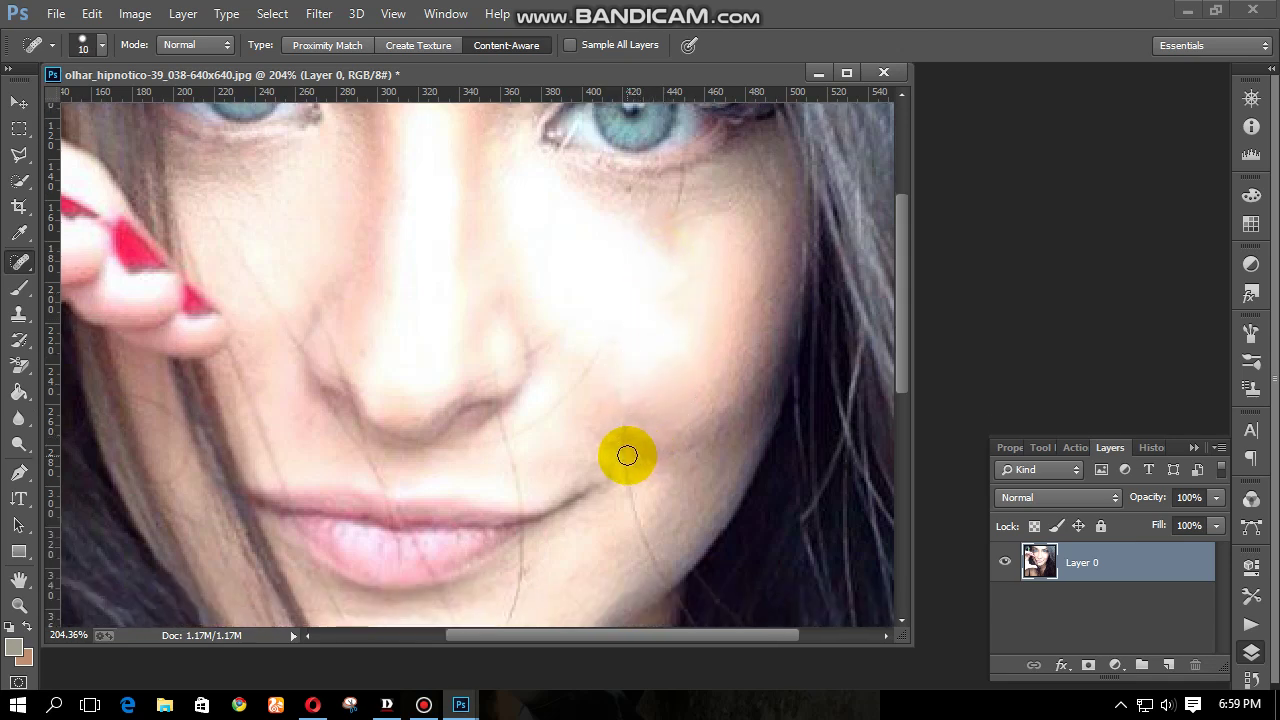
{"action": "scroll", "coordinate": [631, 446], "scroll_direction": "down", "scroll_amount": 2}
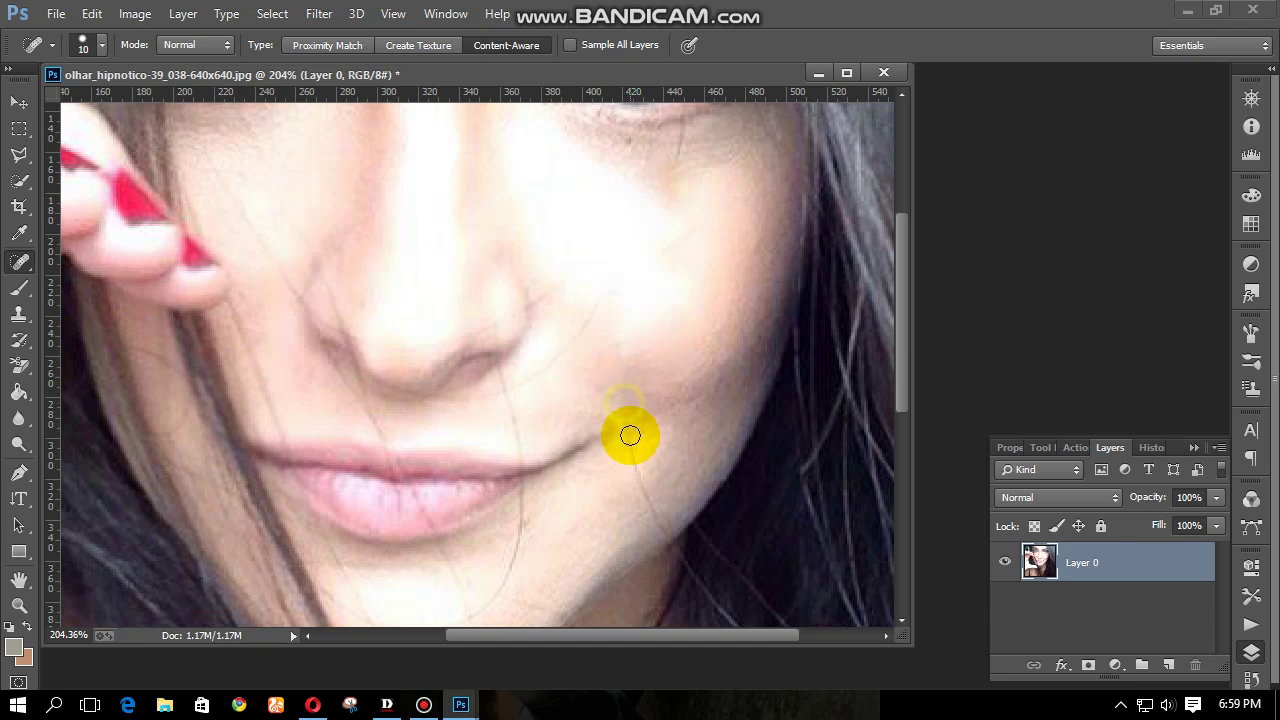
{"action": "left_click", "coordinate": [629, 430]}
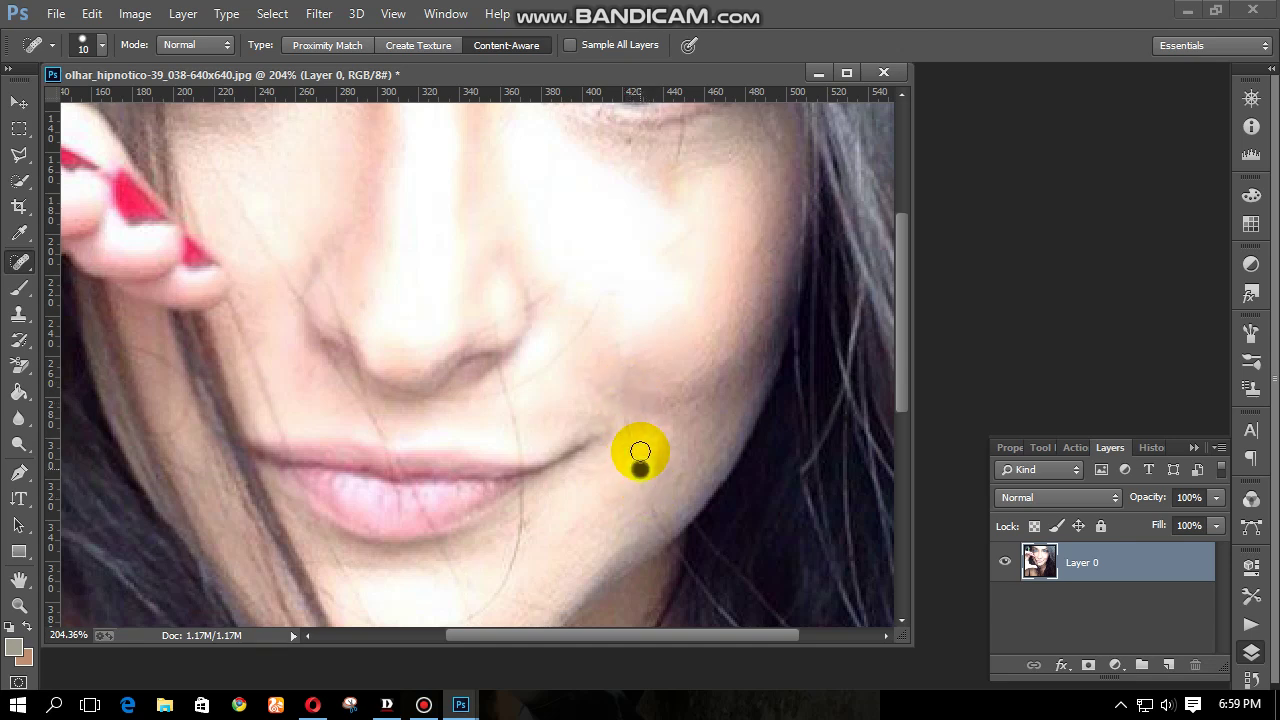
{"action": "left_click", "coordinate": [641, 442]}
Step: Heal the thin hair strand crossing the upper and lower lips with the size 10 brush
{"action": "scroll", "coordinate": [640, 450], "scroll_direction": "down", "scroll_amount": 2}
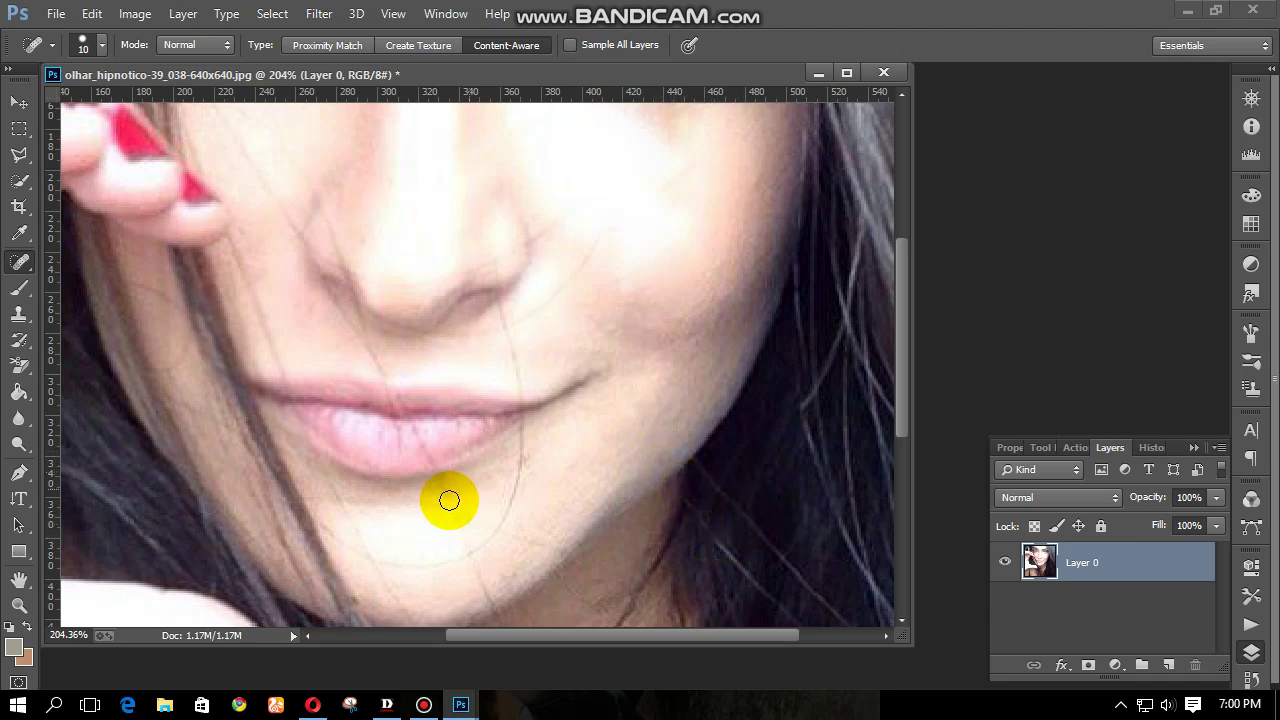
{"action": "scroll", "coordinate": [449, 500], "scroll_direction": "up", "scroll_amount": 1}
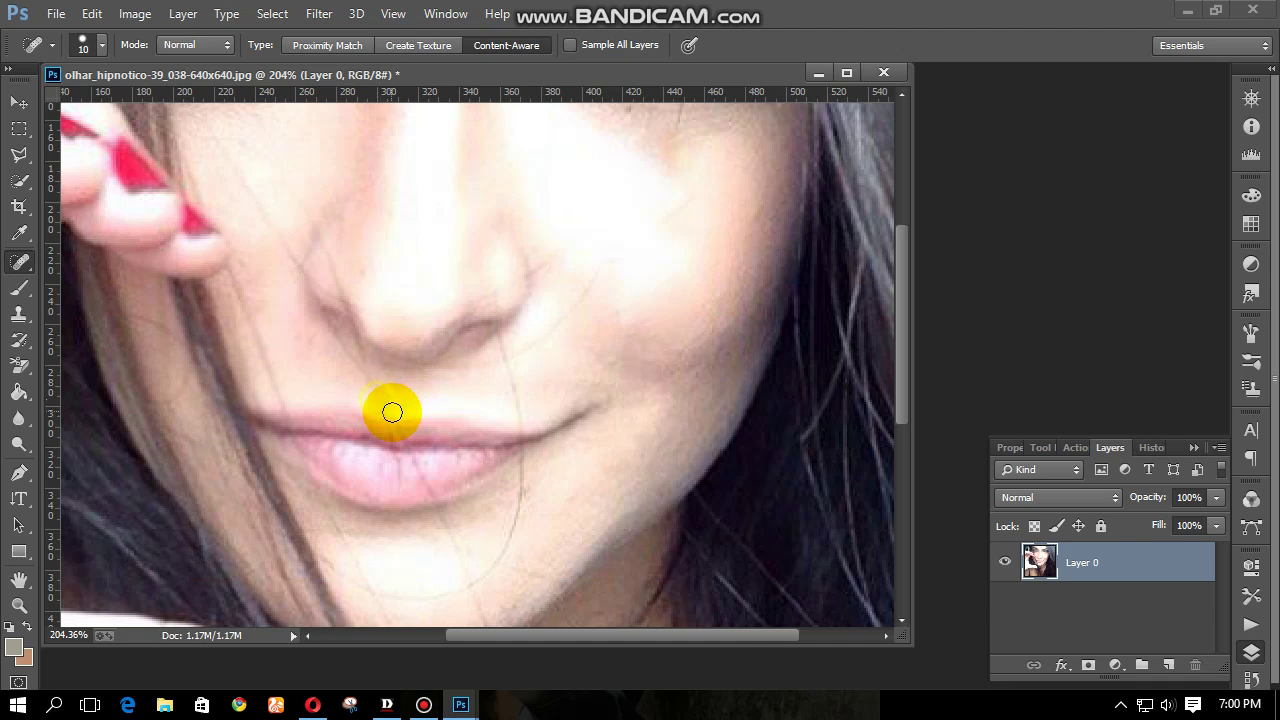
{"action": "left_click", "coordinate": [396, 431]}
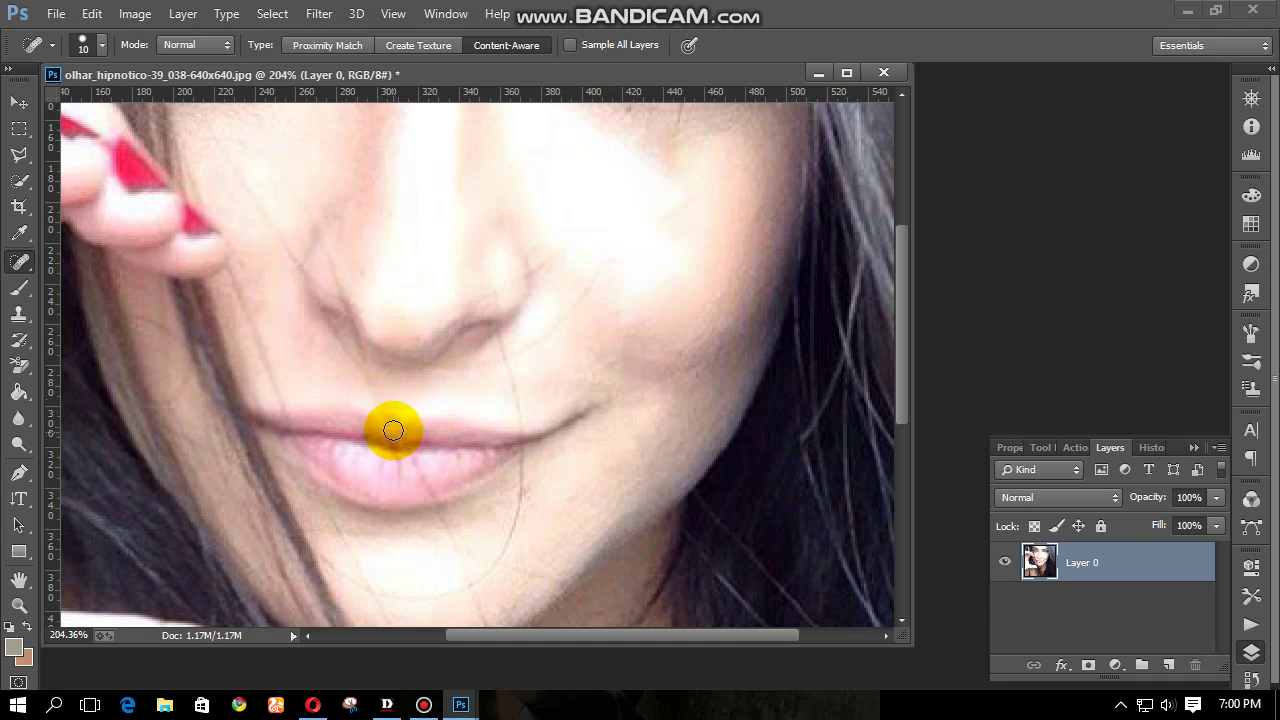
{"action": "left_click", "coordinate": [393, 430]}
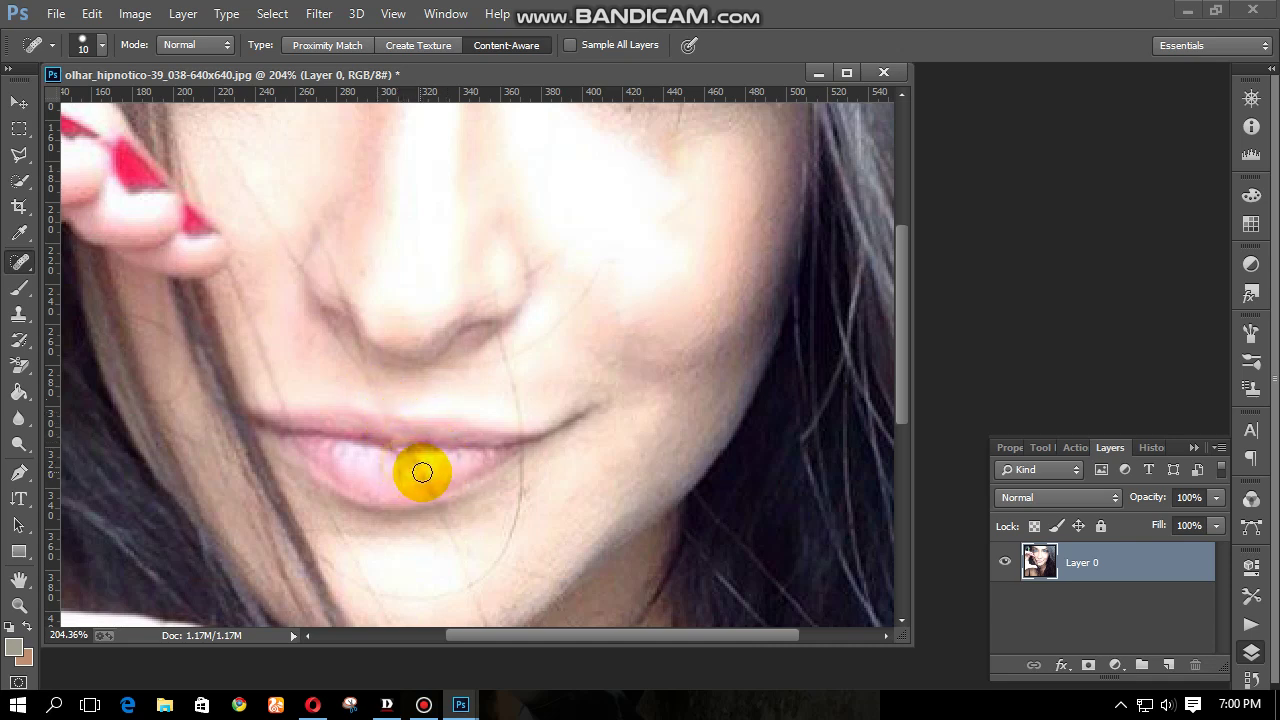
{"action": "scroll", "coordinate": [426, 482], "scroll_direction": "down", "scroll_amount": 2}
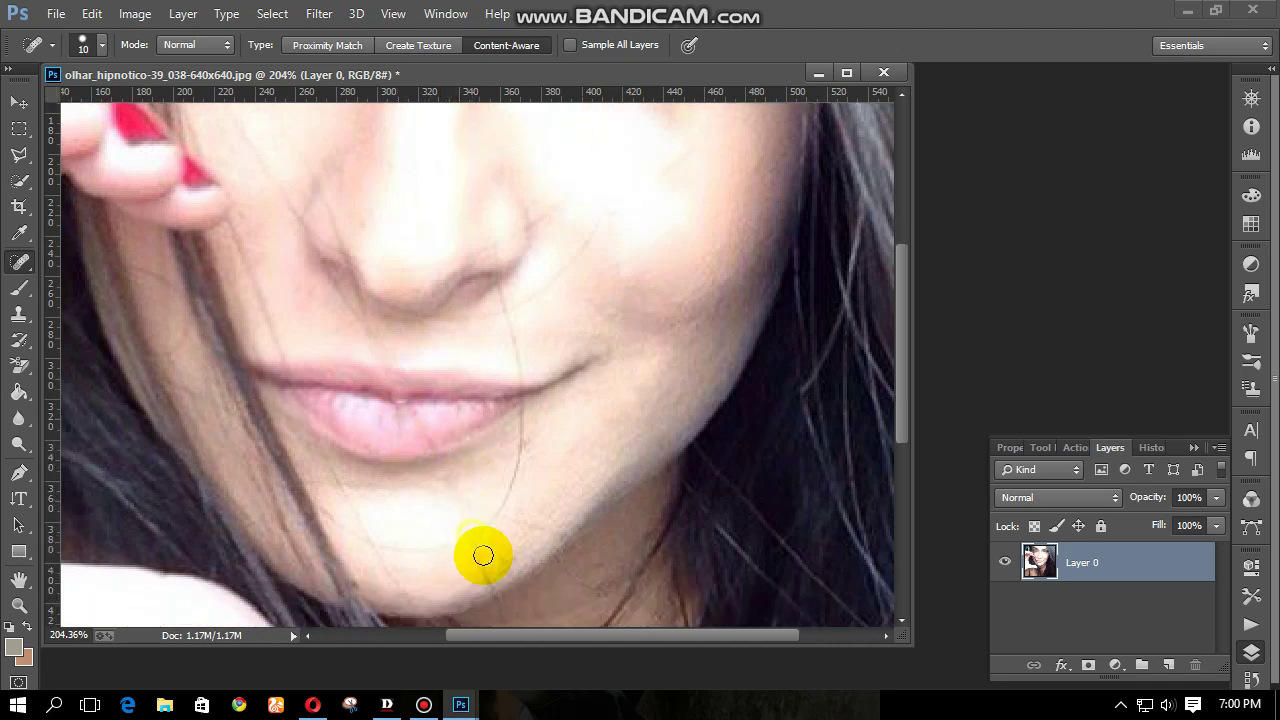
Step: Heal the long hair strand from the chin up past the mouth and the fine hairs on the cheek beside the nose
{"action": "left_click_drag", "start_coordinate": [490, 573], "coordinate": [520, 445]}
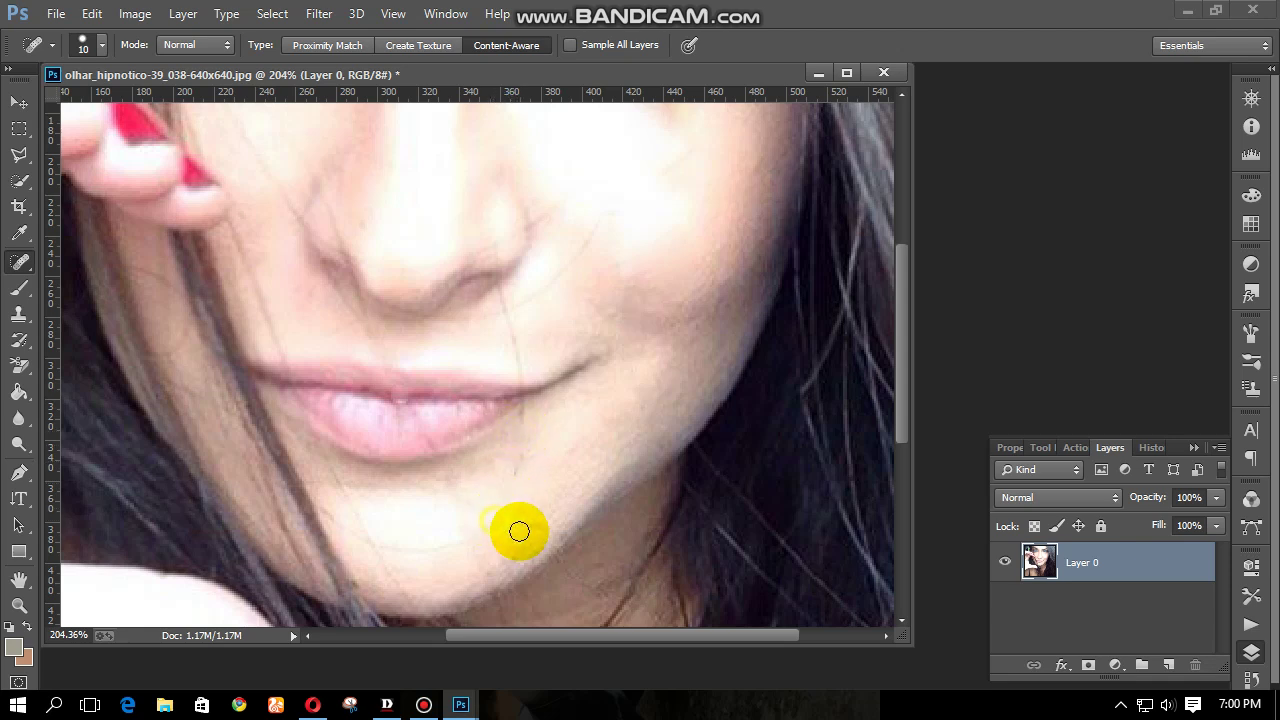
{"action": "left_click", "coordinate": [536, 532]}
{"action": "left_click_drag", "start_coordinate": [519, 477], "coordinate": [512, 318]}
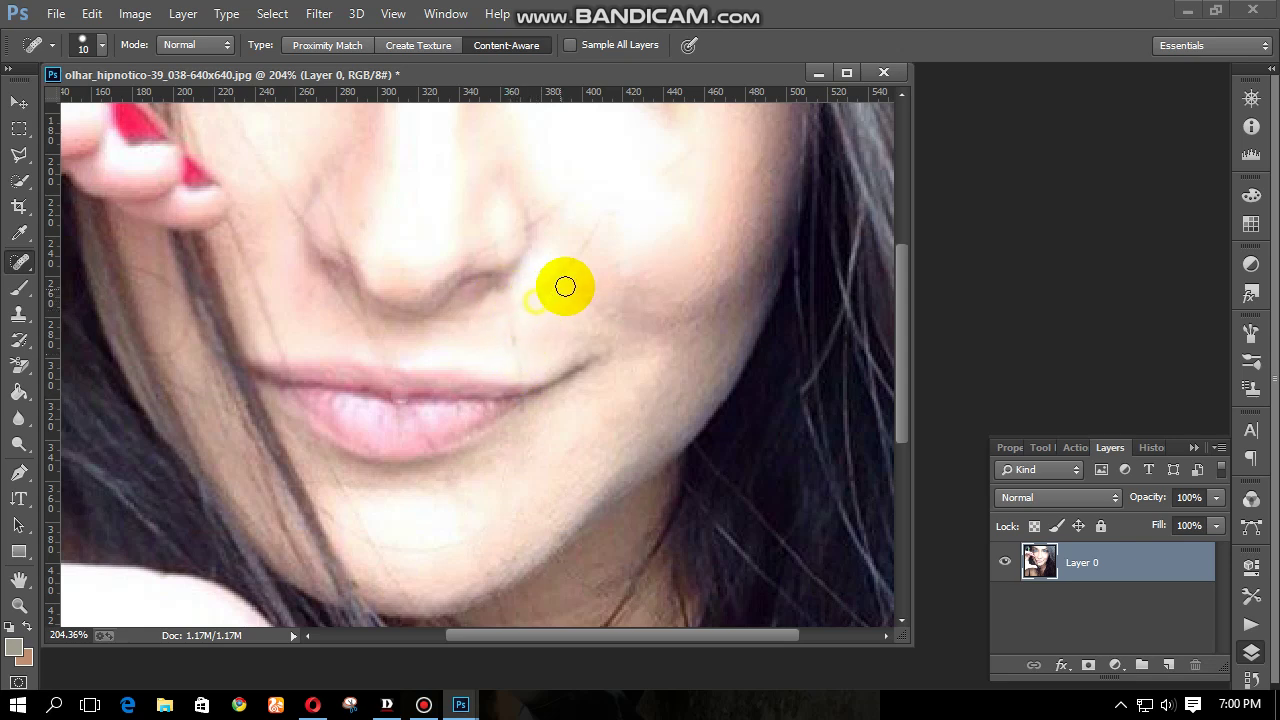
{"action": "mouse_move", "coordinate": [577, 263]}
{"action": "left_mouse_down"}
{"action": "mouse_move", "coordinate": [603, 236]}
{"action": "mouse_move", "coordinate": [557, 277]}
{"action": "left_mouse_up"}
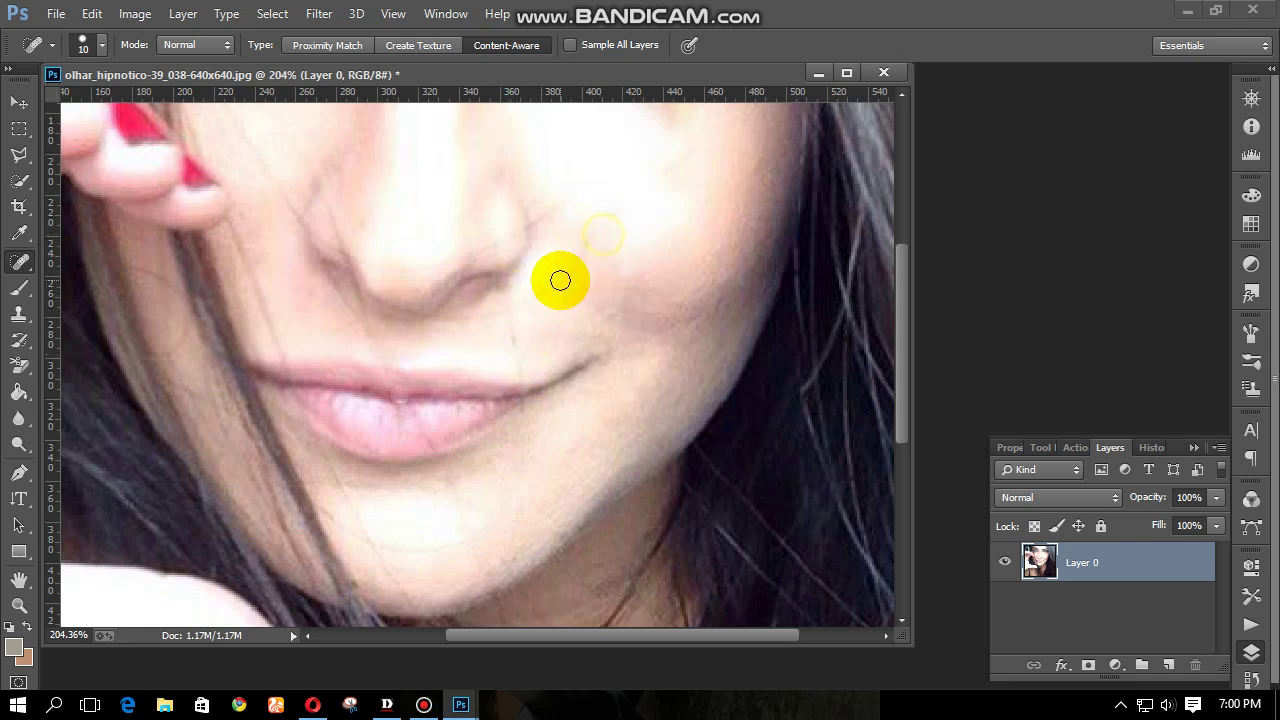
{"action": "left_click", "coordinate": [517, 352]}
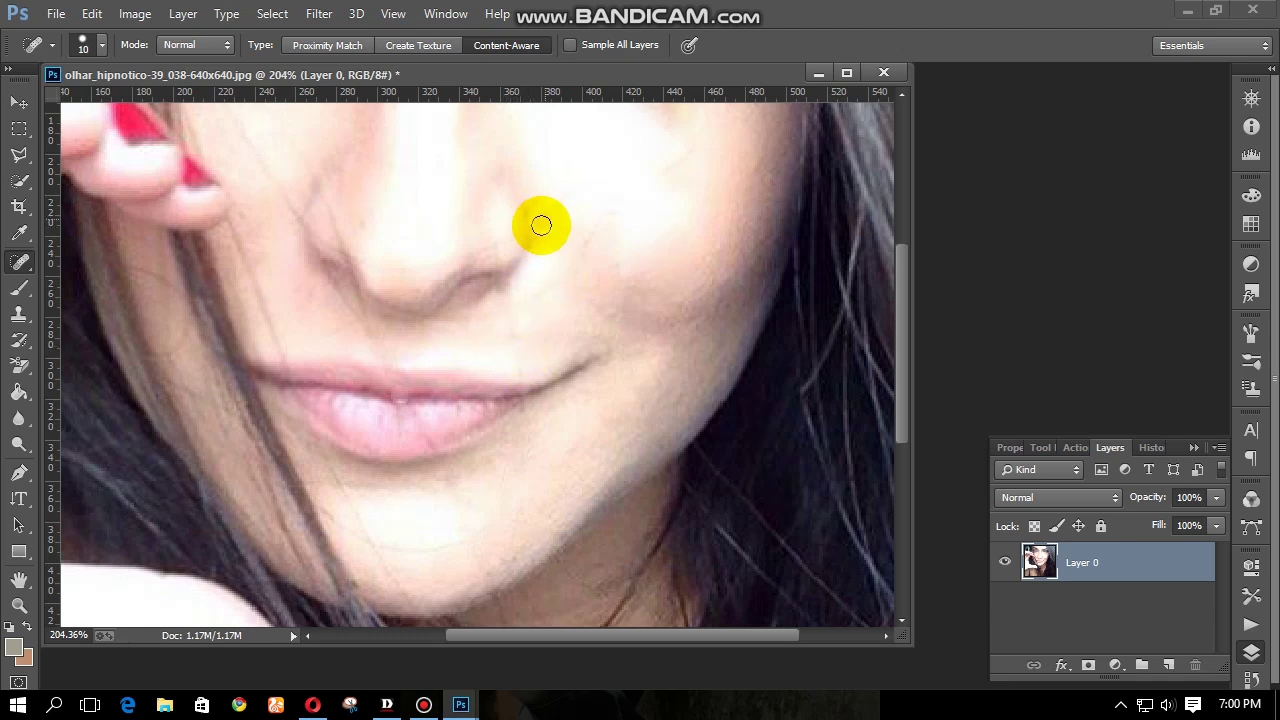
Step: Heal the remaining stray hairs around the nose and on the cheek next to the raised fingers
{"action": "left_click", "coordinate": [428, 263]}
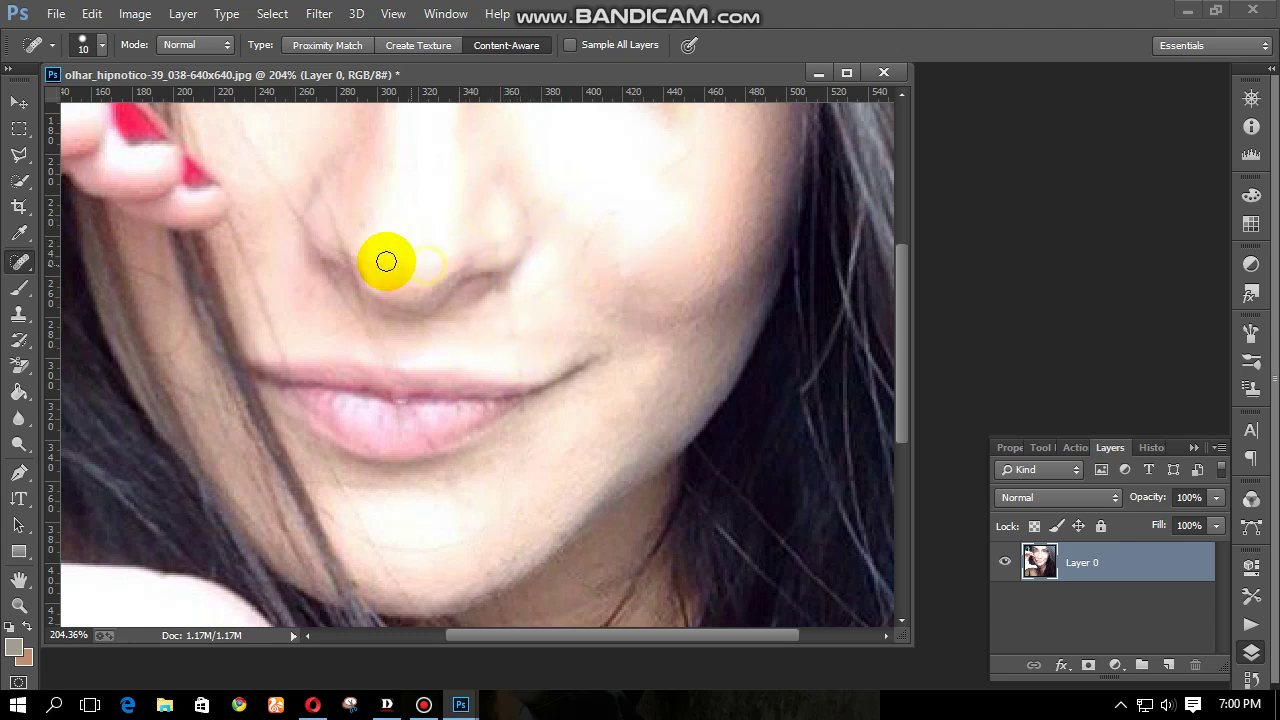
{"action": "left_click", "coordinate": [357, 255]}
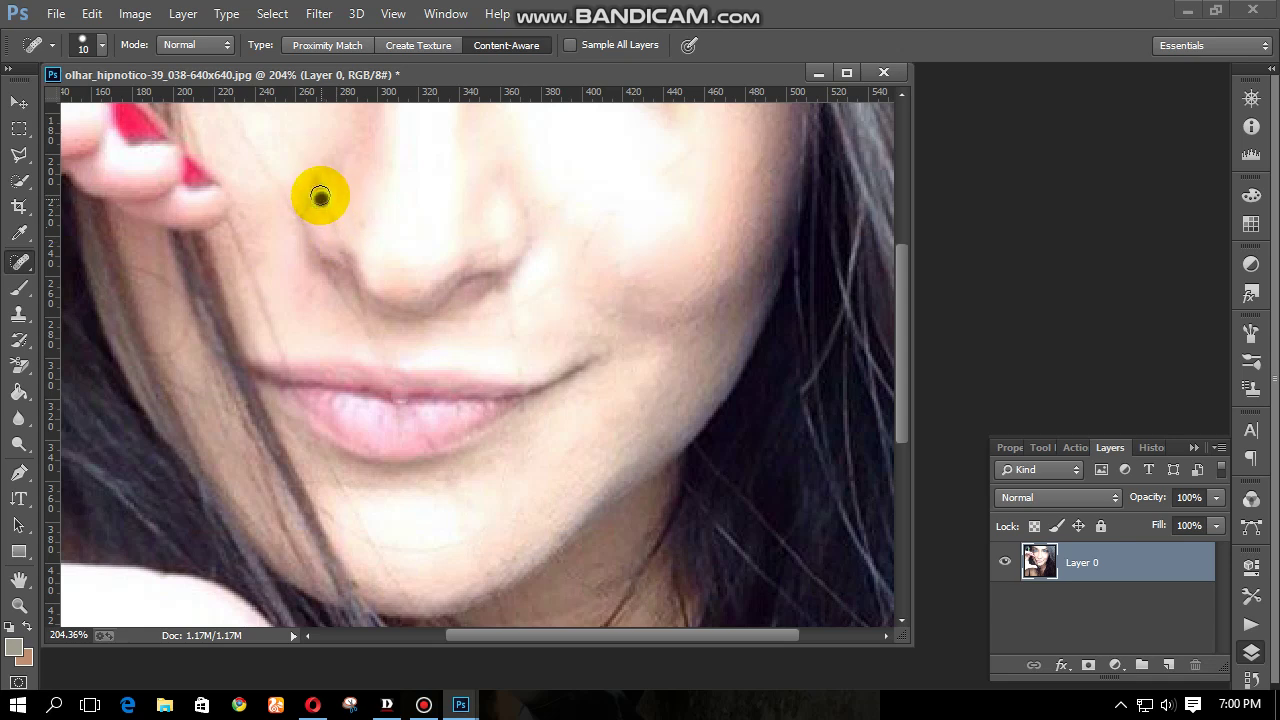
{"action": "left_click", "coordinate": [320, 197]}
{"action": "left_click", "coordinate": [289, 209]}
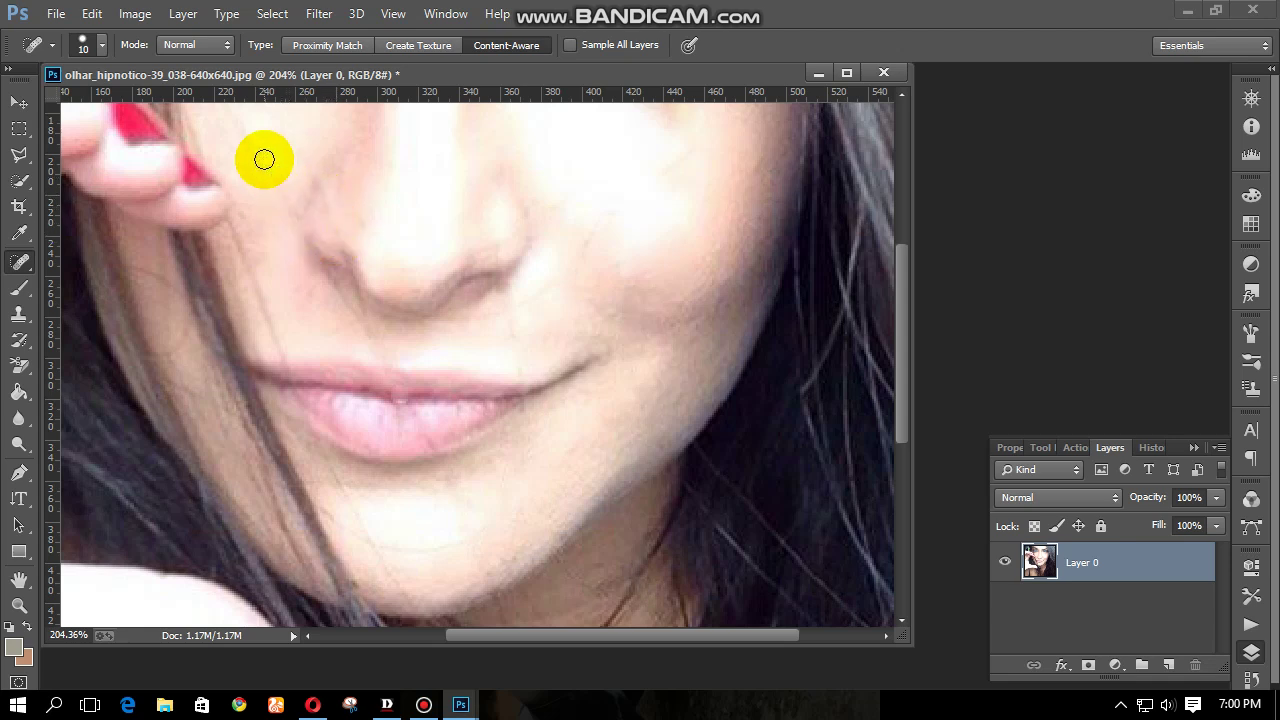
{"action": "left_click", "coordinate": [249, 134]}
{"action": "scroll", "coordinate": [317, 237], "scroll_direction": "up", "scroll_amount": 4}
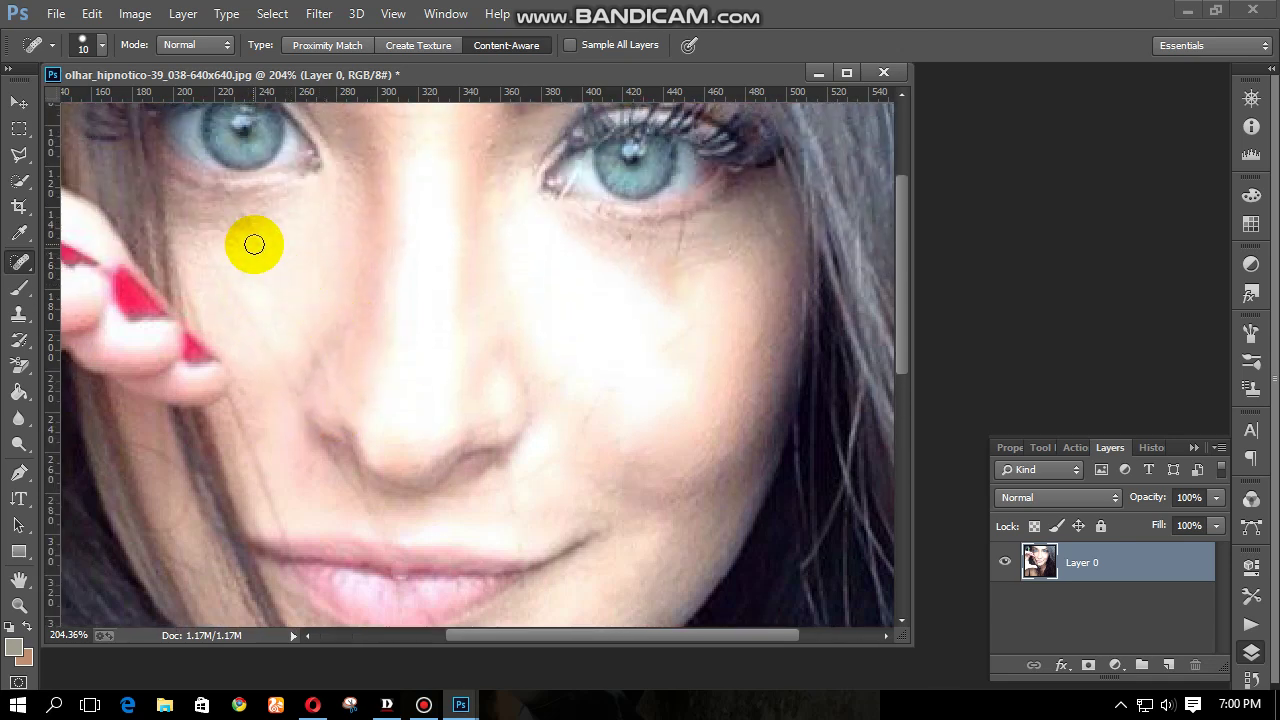
{"action": "left_click", "coordinate": [294, 280]}
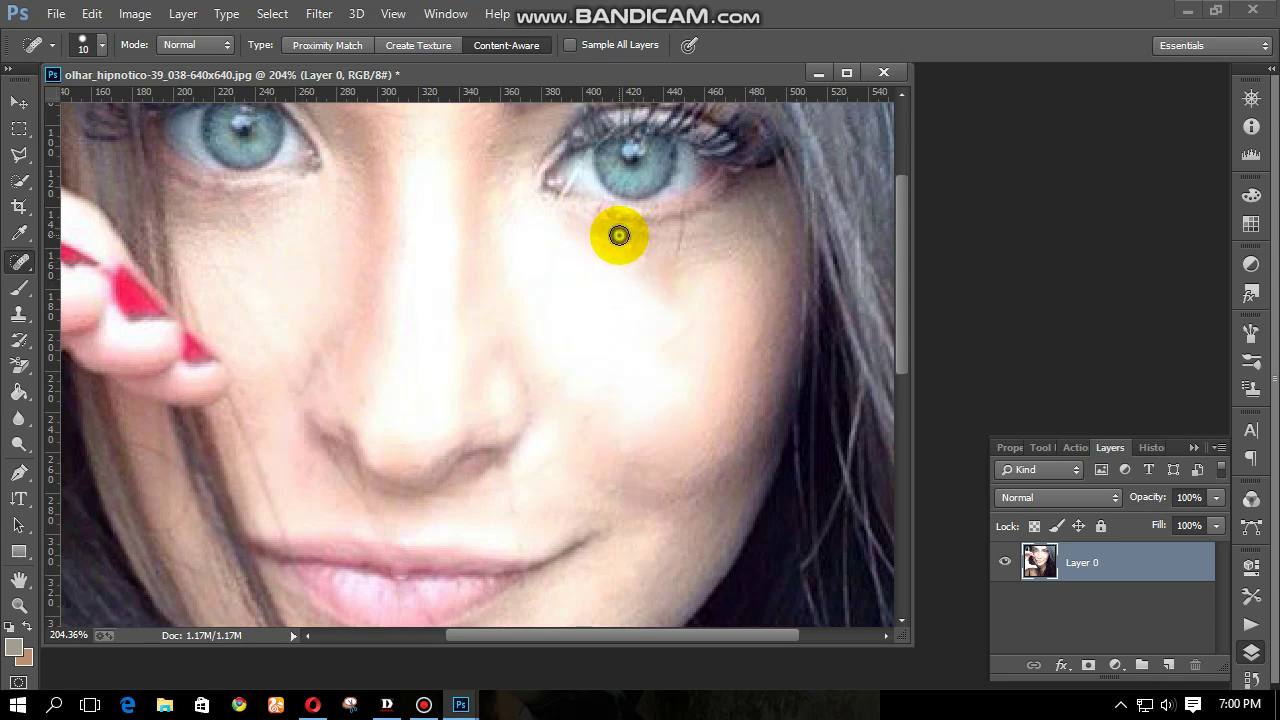
Step: Apply a Curves adjustment to the RGB channel of Layer 0 with a midpoint at input 140, output 136
{"action": "scroll", "coordinate": [593, 347], "scroll_direction": "down", "scroll_amount": 1}
{"action": "scroll", "coordinate": [593, 347], "scroll_direction": "down", "scroll_amount": 5}
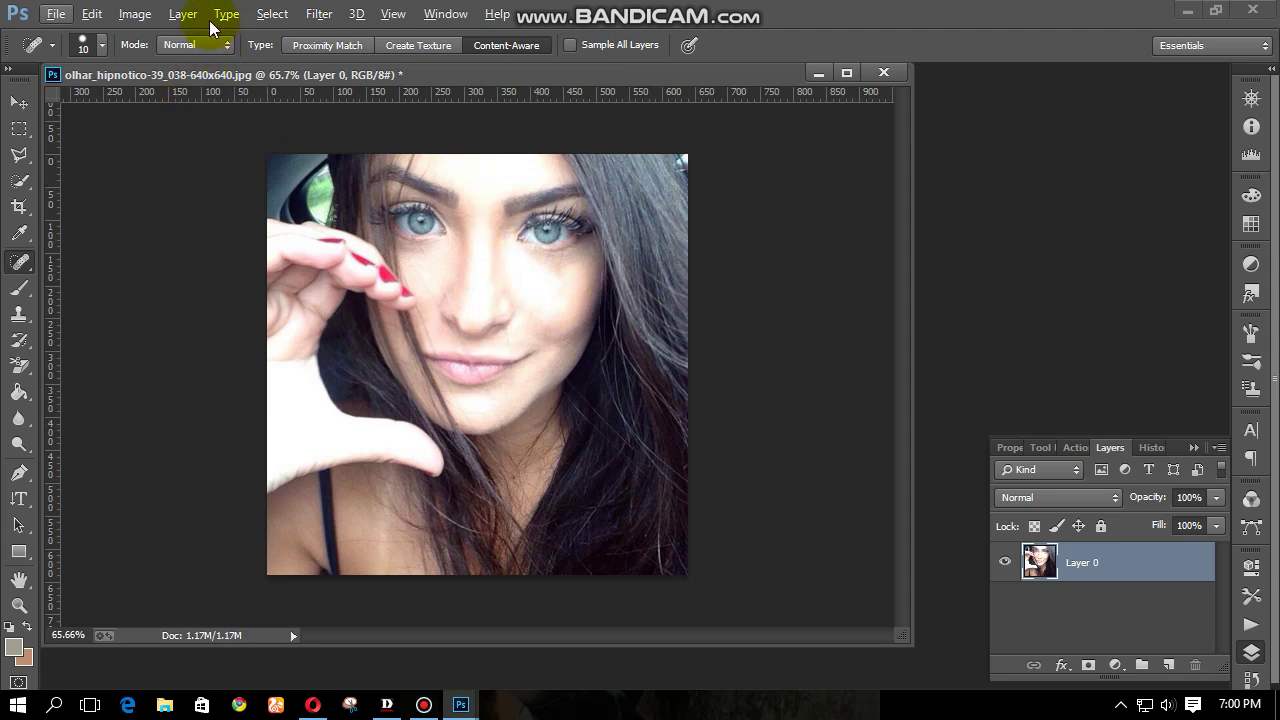
{"action": "left_click", "coordinate": [151, 19]}
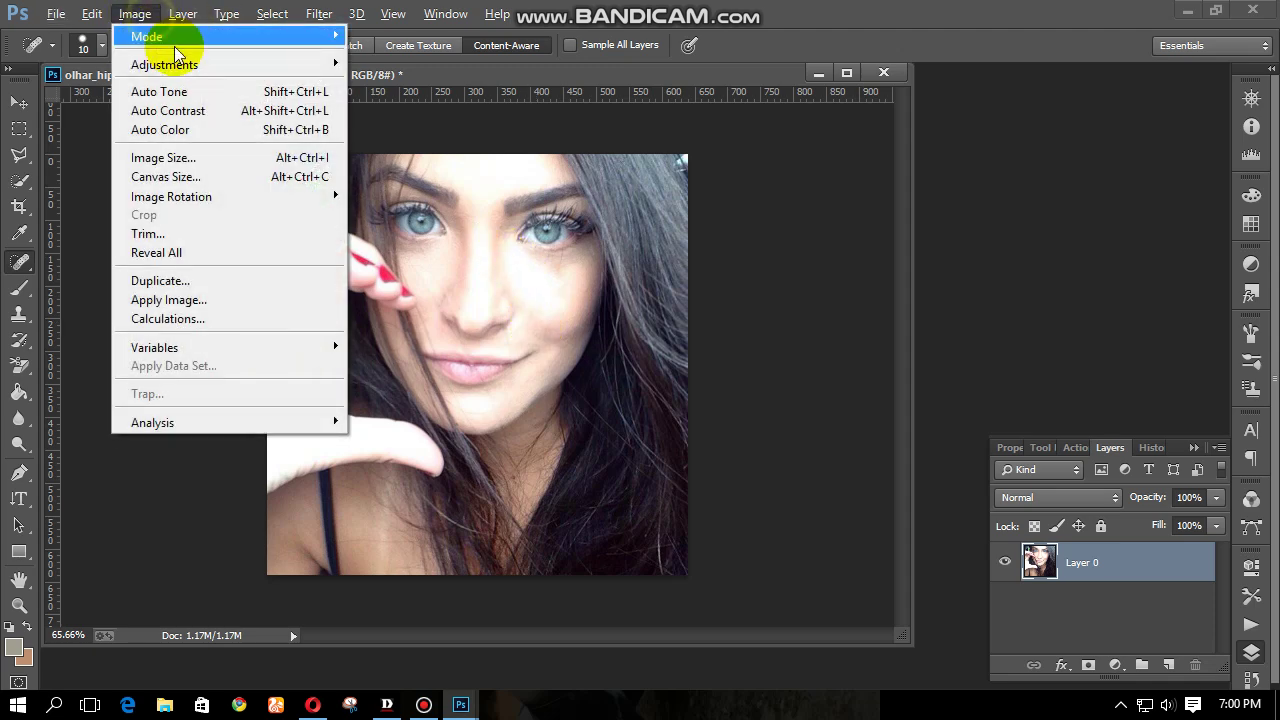
{"action": "mouse_move", "coordinate": [215, 64]}
{"action": "left_click", "coordinate": [404, 102]}
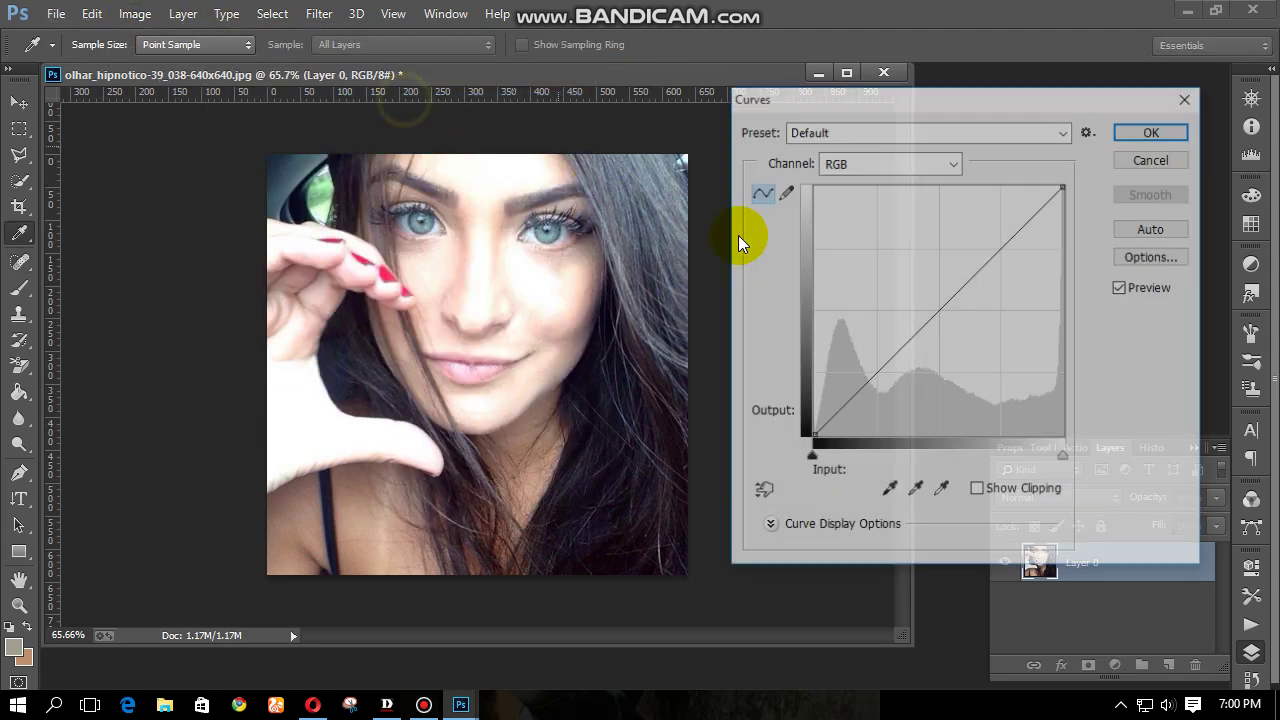
{"action": "mouse_move", "coordinate": [943, 297]}
{"action": "left_mouse_down"}
{"action": "mouse_move", "coordinate": [969, 314]}
{"action": "mouse_move", "coordinate": [942, 289]}
{"action": "mouse_move", "coordinate": [951, 298]}
{"action": "left_mouse_up"}
{"action": "left_click", "coordinate": [1153, 130]}
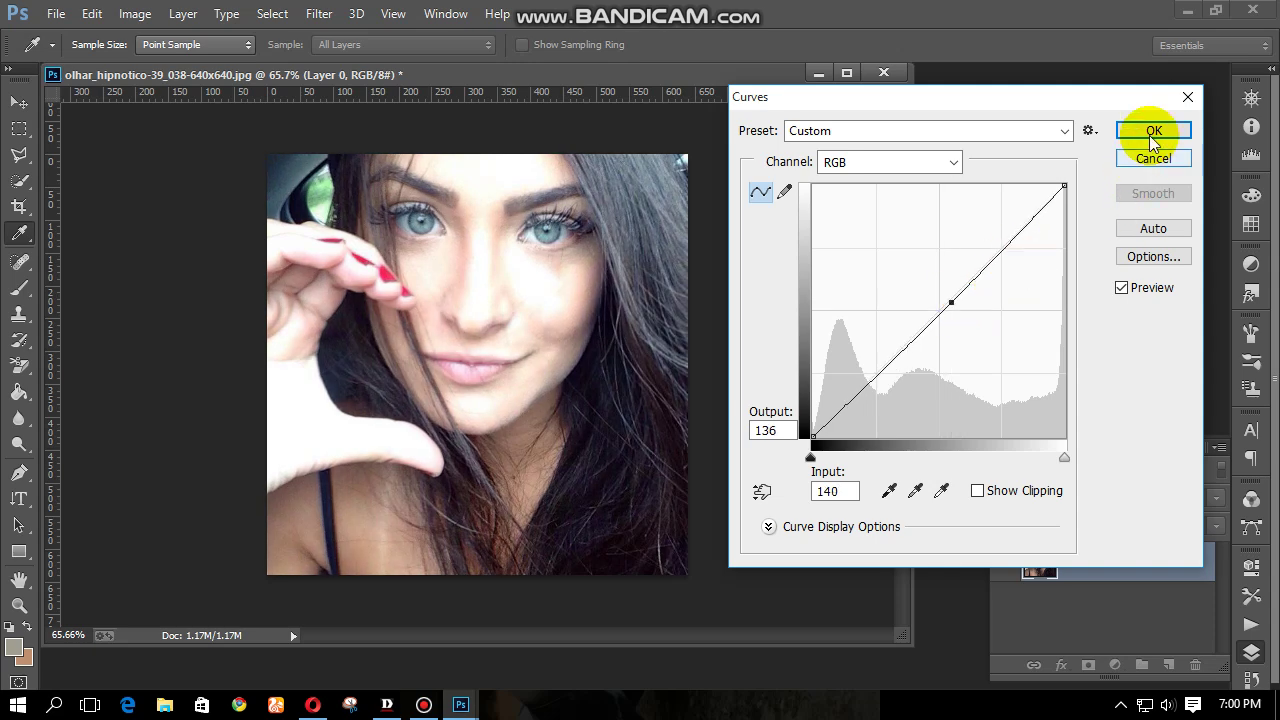
Step: Apply a second Curves adjustment to Layer 0, raising the middle of the curve slightly to brighten the midtones
{"action": "key", "text": "j"}
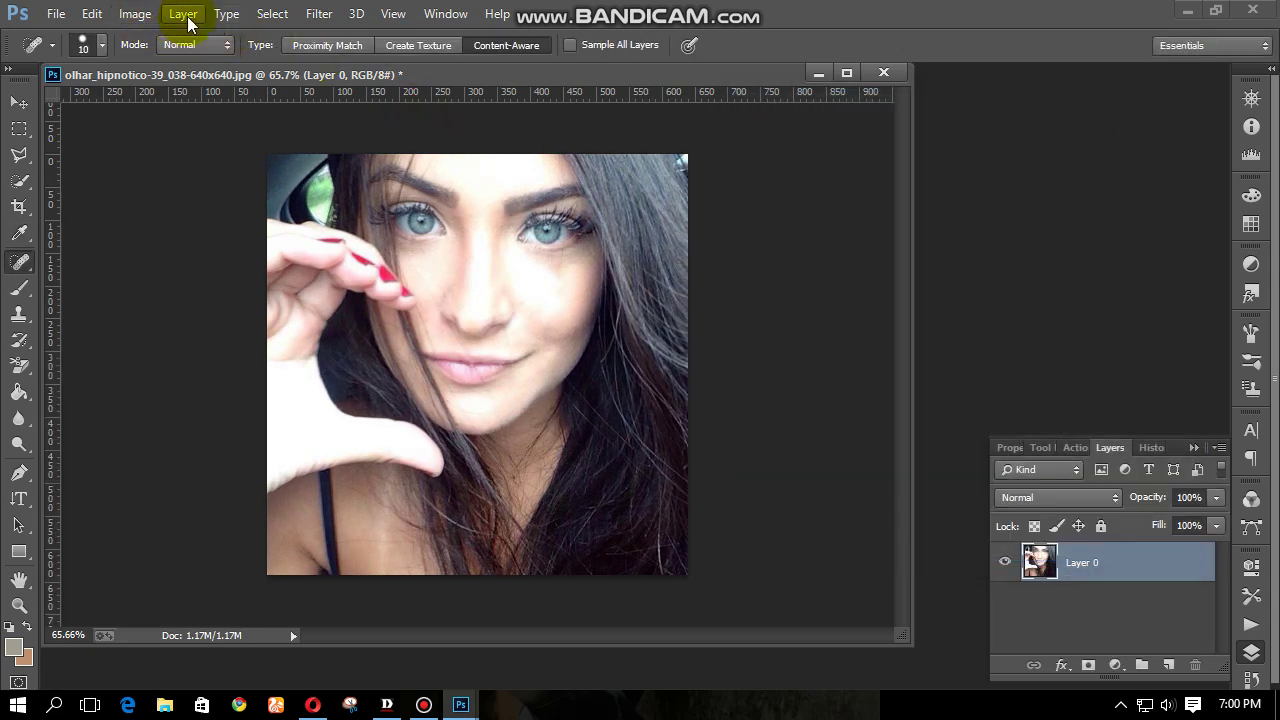
{"action": "left_click", "coordinate": [133, 16]}
{"action": "mouse_move", "coordinate": [186, 57]}
{"action": "left_click", "coordinate": [402, 99]}
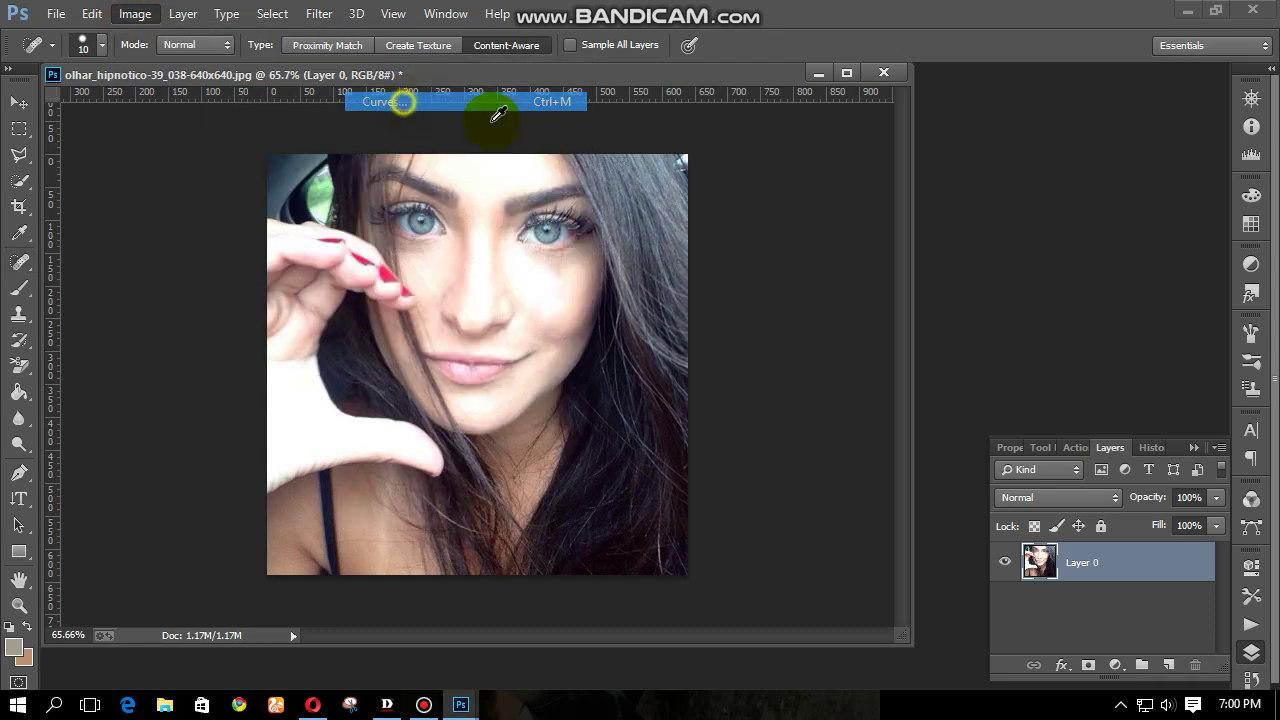
{"action": "left_click_drag", "start_coordinate": [945, 297], "coordinate": [930, 280]}
{"action": "left_click", "coordinate": [1153, 131]}
{"action": "key", "text": "j"}
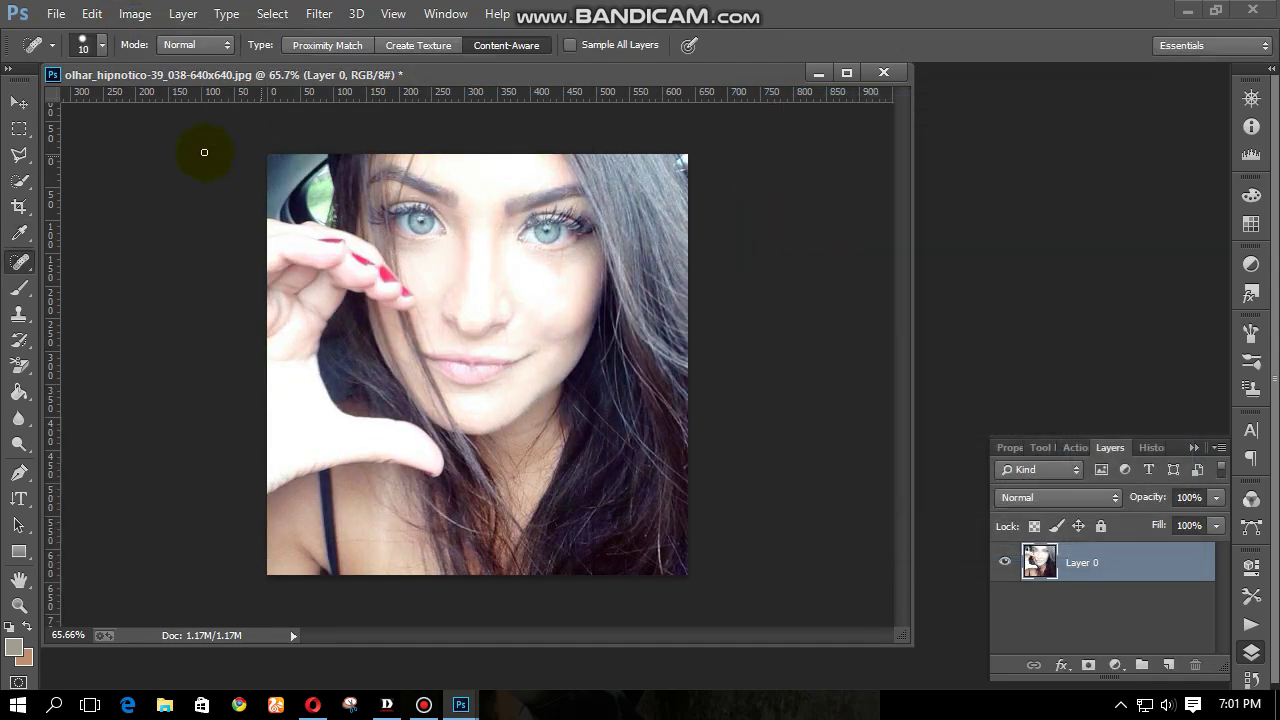
Step: Apply Auto Tone to Layer 0 and check the edit history
{"action": "left_click", "coordinate": [134, 14]}
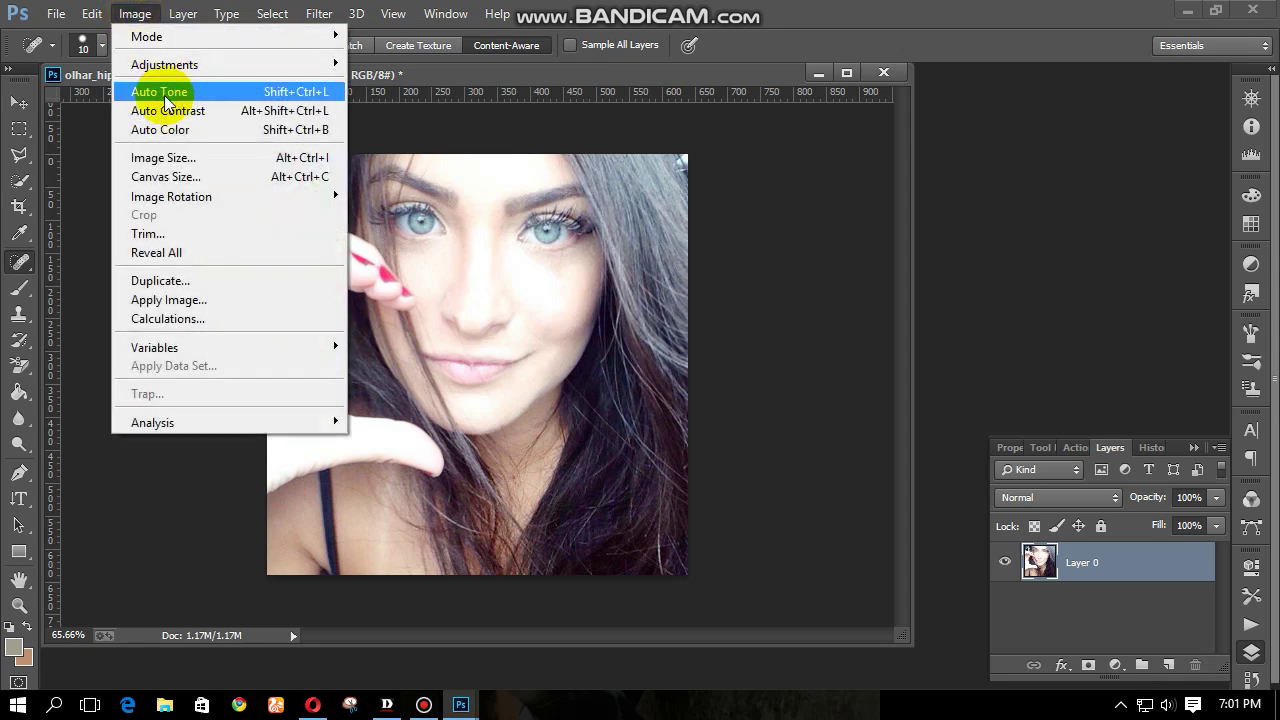
{"action": "left_click", "coordinate": [172, 96]}
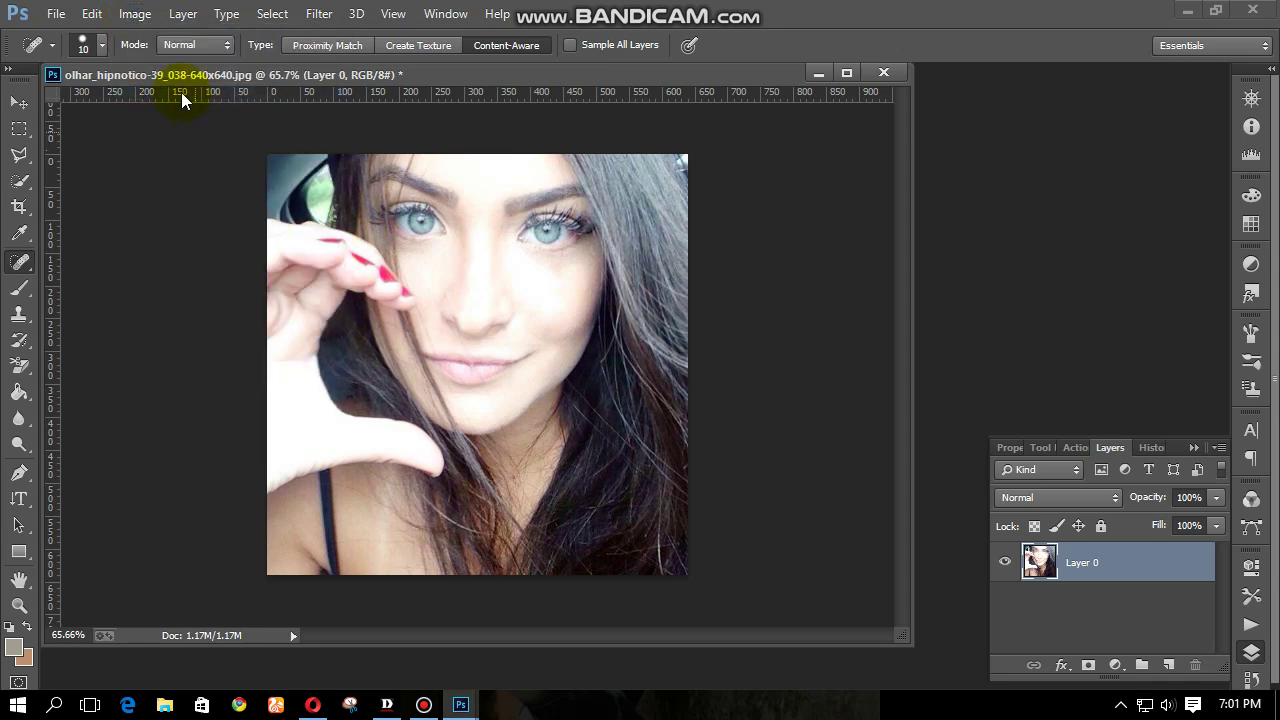
{"action": "left_click", "coordinate": [512, 304]}
{"action": "left_click_drag", "start_coordinate": [309, 380], "coordinate": [518, 439]}
{"action": "left_click", "coordinate": [1150, 448]}
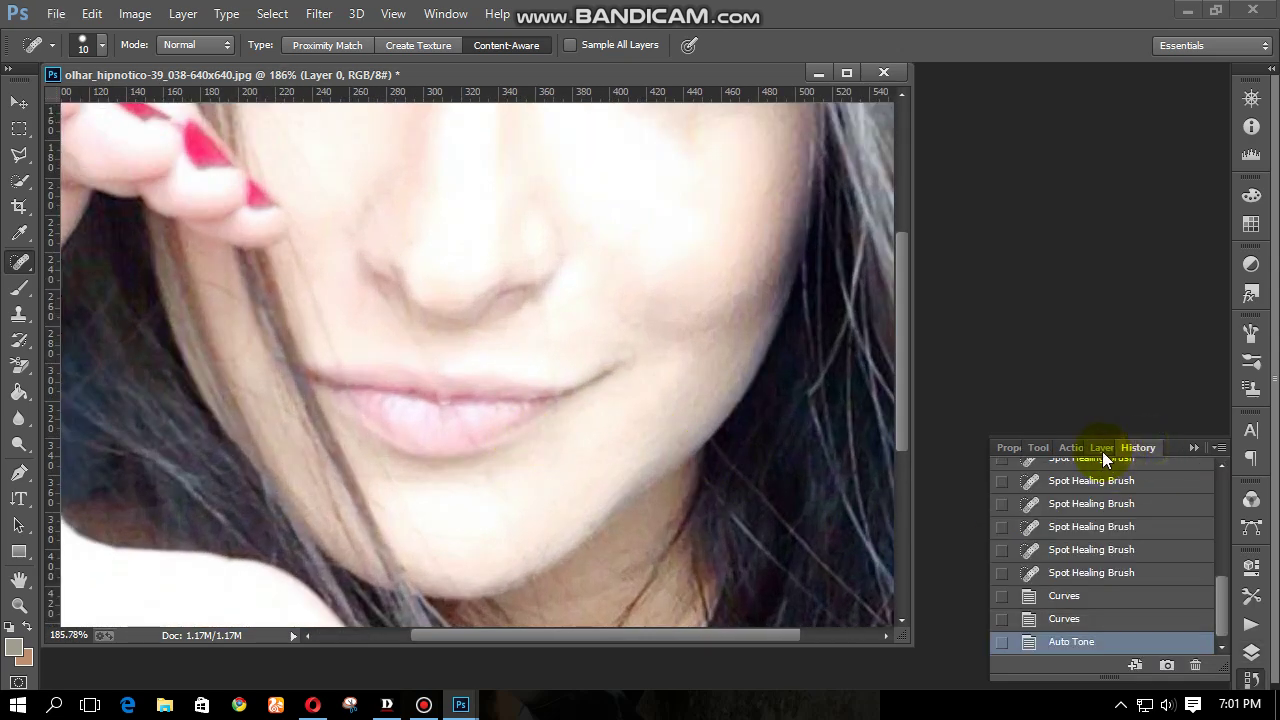
{"action": "left_click", "coordinate": [1106, 450]}
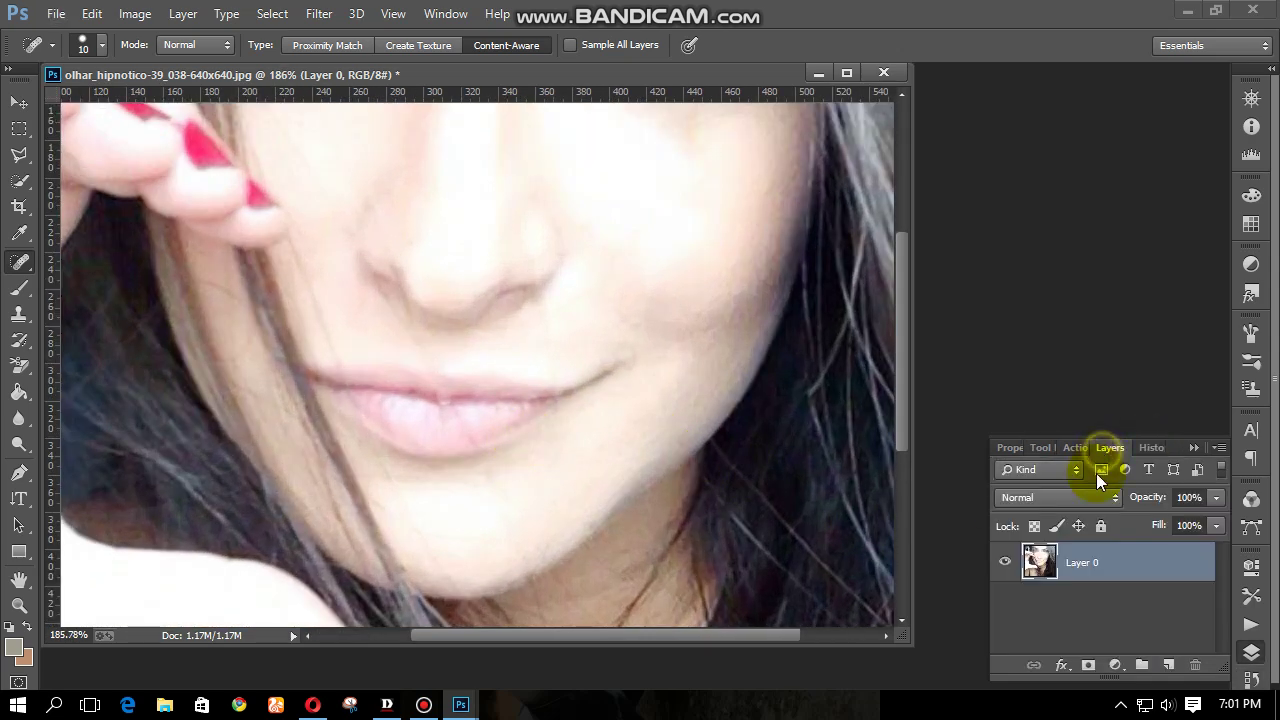
Step: Add a Color Balance adjustment layer with midtones Cyan-Red at +100, and invert its layer mask
{"action": "left_click", "coordinate": [1113, 666]}
{"action": "left_click", "coordinate": [1140, 447]}
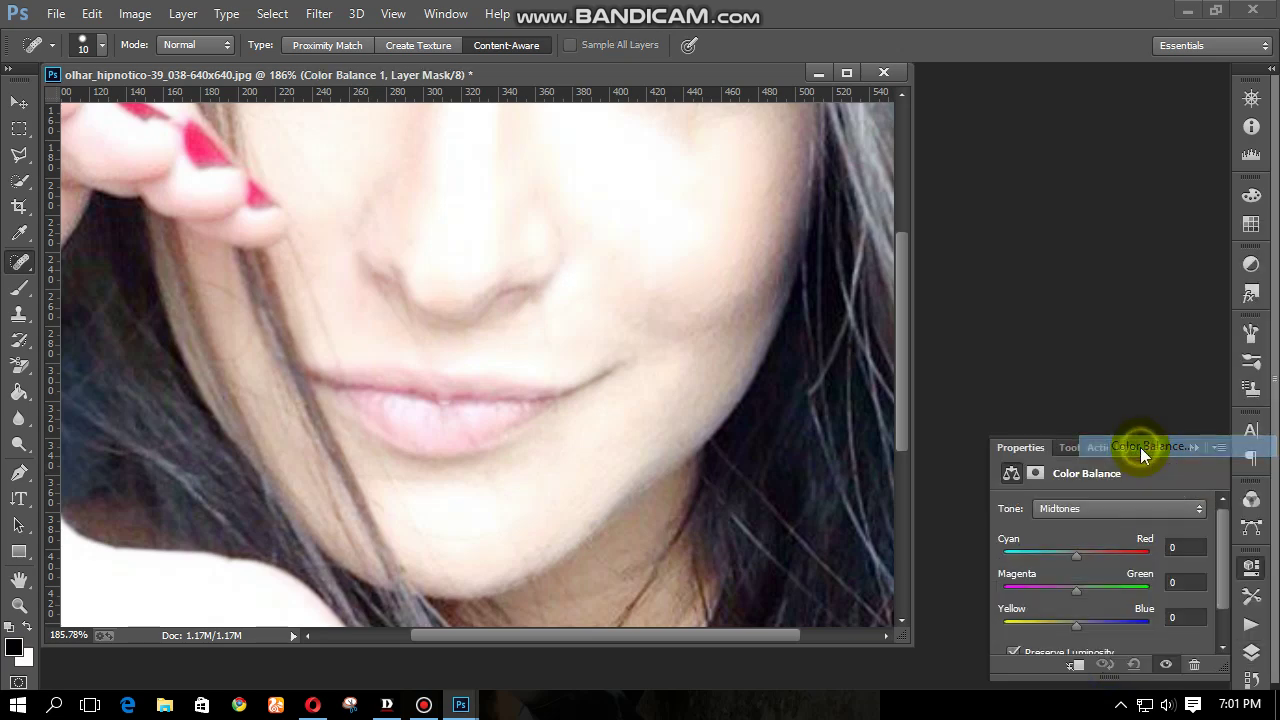
{"action": "left_click_drag", "start_coordinate": [1100, 557], "coordinate": [1157, 559]}
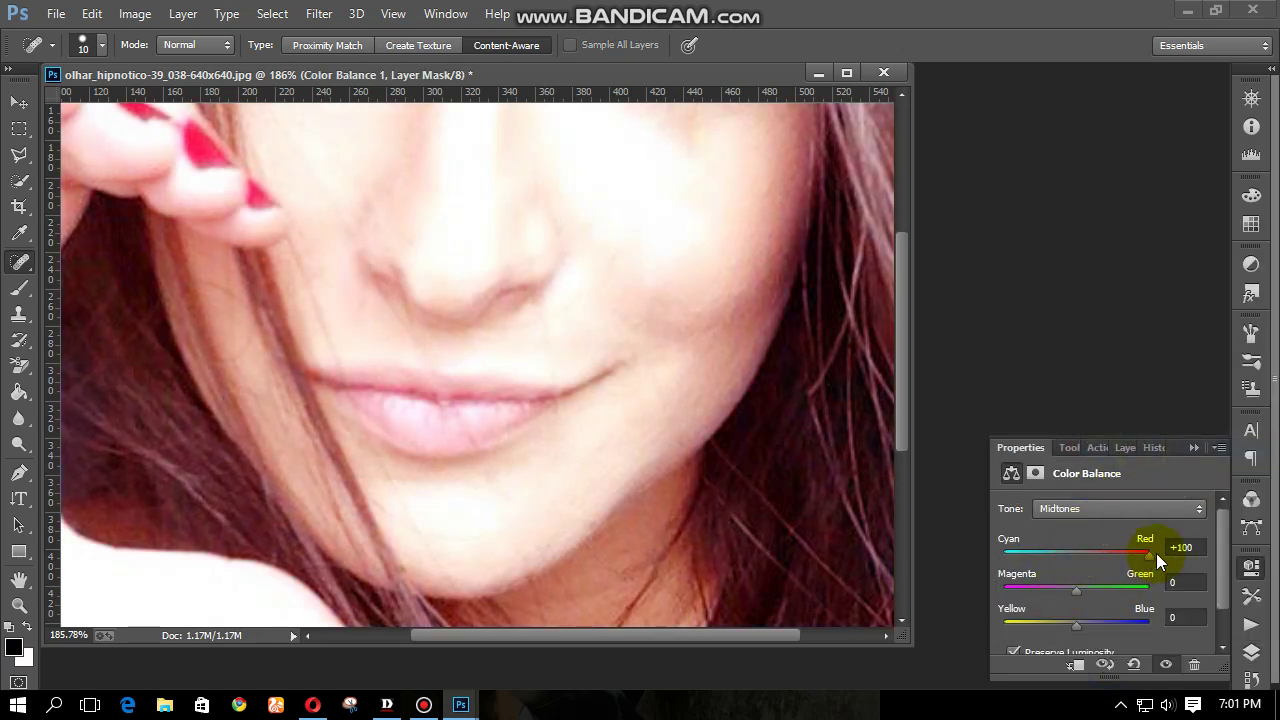
{"action": "key", "text": "ctrl+i"}
Step: Reduce the Brush tool to size 15 and paint over the lower lip on the Color Balance layer mask
{"action": "scroll", "coordinate": [457, 431], "scroll_direction": "up", "scroll_amount": 3}
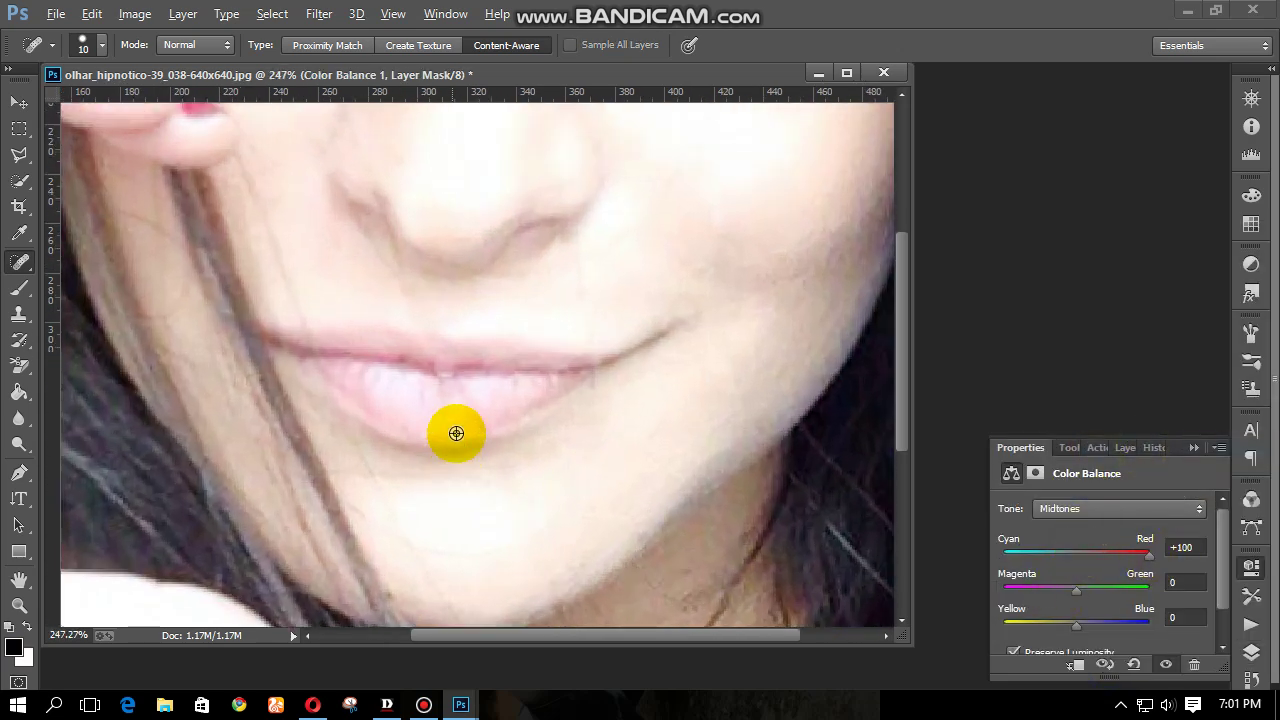
{"action": "left_click_drag", "start_coordinate": [18, 290], "coordinate": [100, 291]}
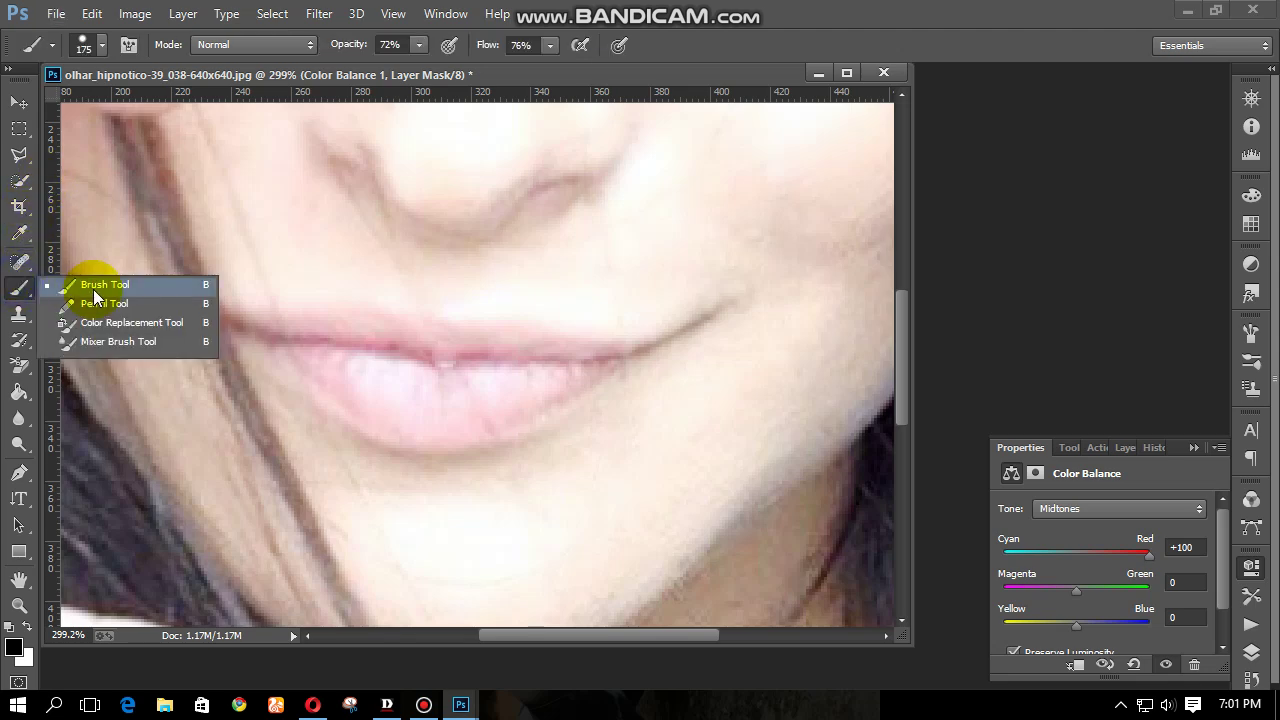
{"action": "left_click", "coordinate": [351, 373]}
{"action": "key", "text": "bracketleft"}
{"action": "key", "text": "bracketleft"}
{"action": "key", "text": "bracketleft"}
{"action": "key", "text": "bracketleft"}
{"action": "key", "text": "bracketleft"}
{"action": "key", "text": "bracketleft"}
{"action": "key", "text": "bracketleft"}
{"action": "key", "text": "bracketleft"}
{"action": "key", "text": "bracketleft"}
{"action": "key", "text": "bracketleft"}
{"action": "key", "text": "bracketleft"}
{"action": "key", "text": "bracketleft"}
{"action": "key", "text": "bracketleft"}
{"action": "mouse_move", "coordinate": [351, 373]}
{"action": "left_mouse_down"}
{"action": "mouse_move", "coordinate": [430, 406]}
{"action": "mouse_move", "coordinate": [473, 407]}
{"action": "mouse_move", "coordinate": [428, 406]}
{"action": "mouse_move", "coordinate": [543, 405]}
{"action": "mouse_move", "coordinate": [404, 399]}
{"action": "mouse_move", "coordinate": [419, 410]}
{"action": "mouse_move", "coordinate": [524, 403]}
{"action": "mouse_move", "coordinate": [422, 420]}
{"action": "mouse_move", "coordinate": [412, 408]}
{"action": "mouse_move", "coordinate": [445, 393]}
{"action": "left_mouse_up"}
{"action": "key", "text": "bracketleft"}
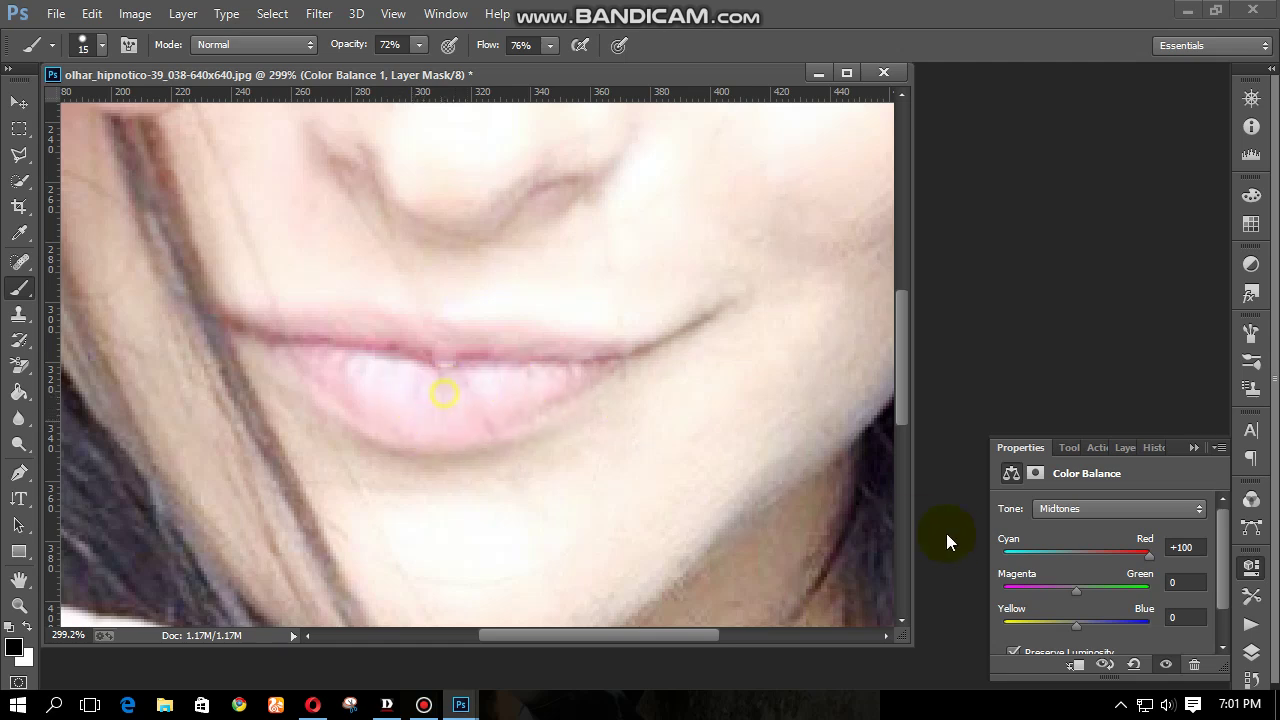
Step: Set the Color Balance midtones to Magenta-Green +96 and Yellow-Blue +100
{"action": "left_click_drag", "start_coordinate": [1078, 598], "coordinate": [1145, 593]}
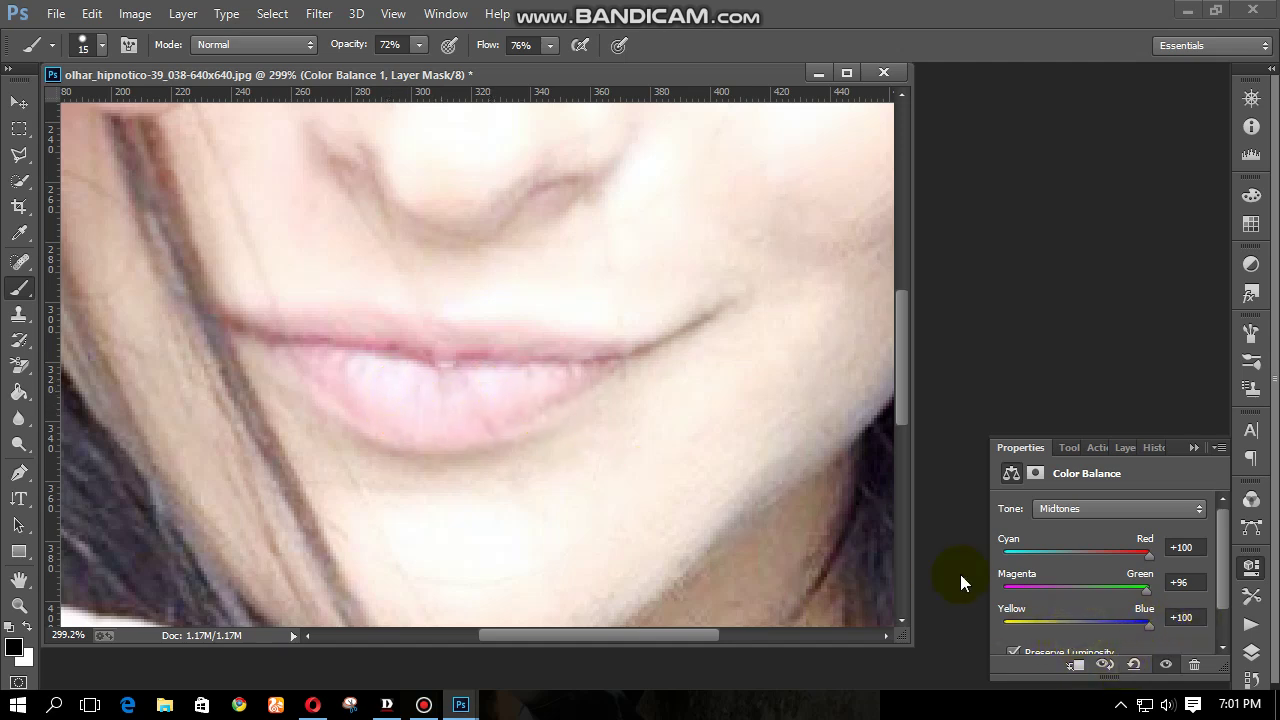
{"action": "scroll", "coordinate": [531, 379], "scroll_direction": "down", "scroll_amount": 6}
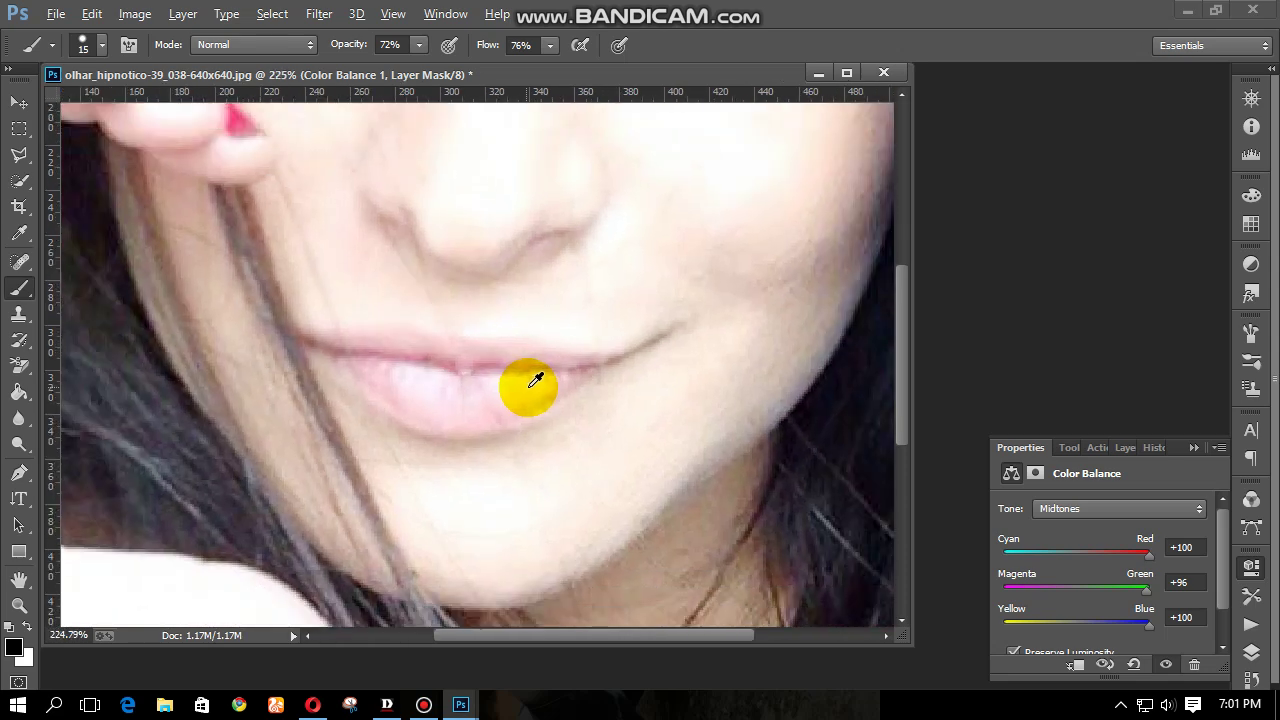
{"action": "scroll", "coordinate": [517, 364], "scroll_direction": "down", "scroll_amount": 1}
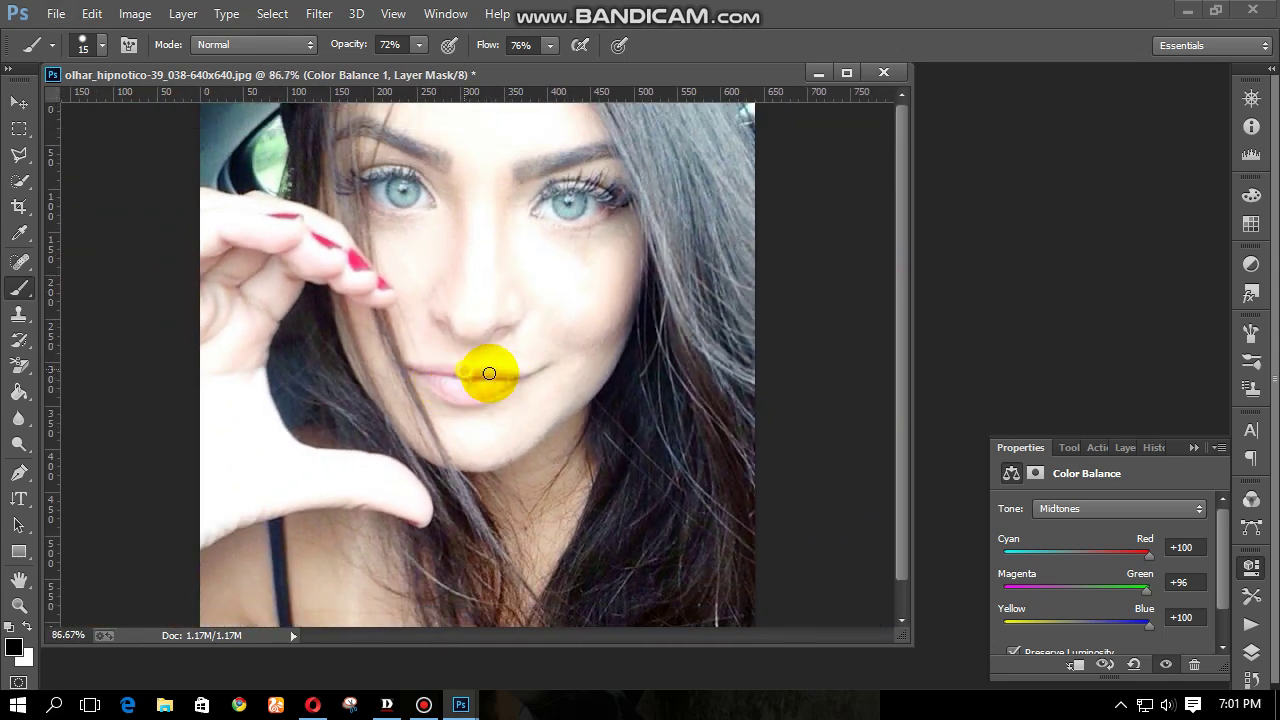
{"action": "scroll", "coordinate": [467, 396], "scroll_direction": "down", "scroll_amount": 2}
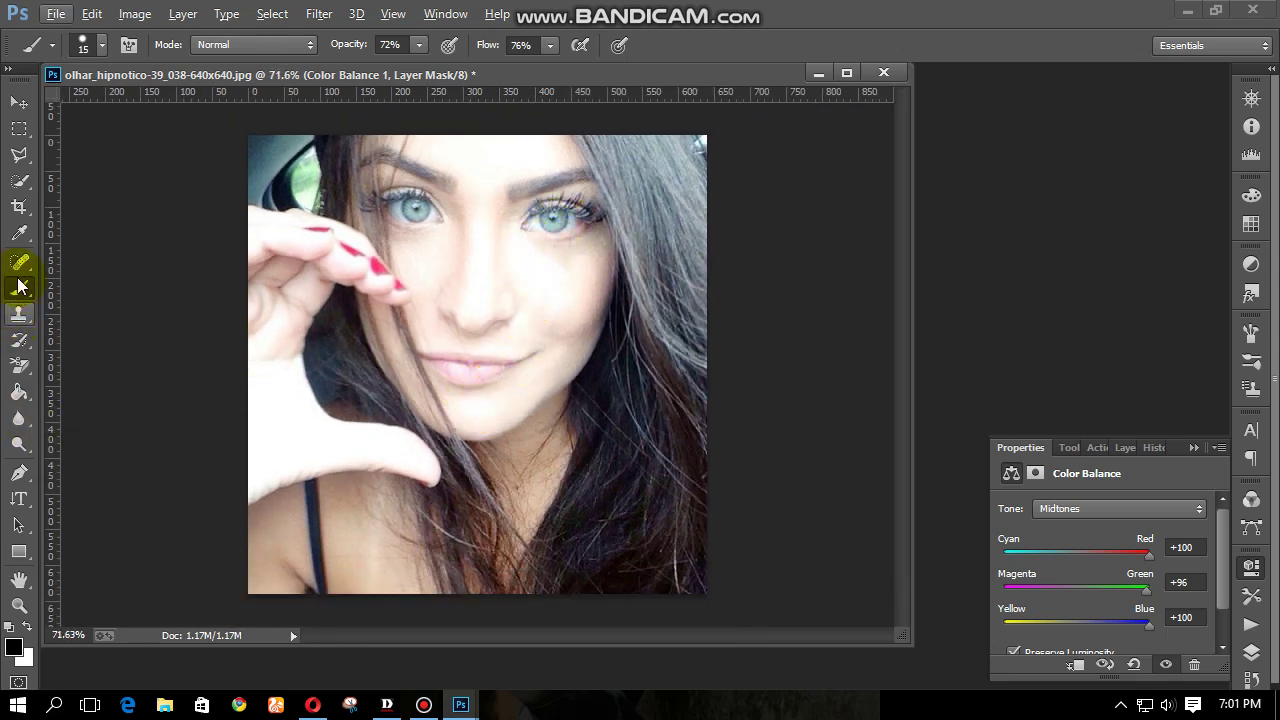
{"action": "left_click", "coordinate": [319, 14]}
{"action": "key", "text": "Escape"}
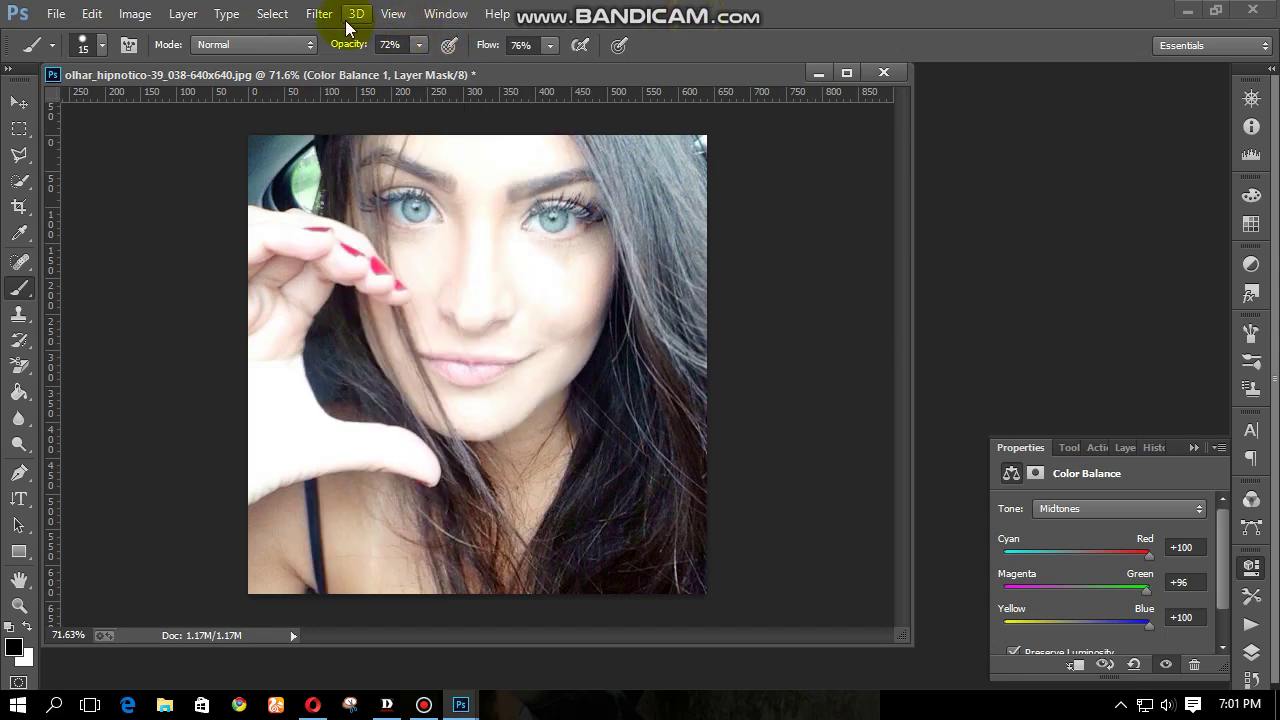
{"action": "left_click_drag", "start_coordinate": [471, 357], "coordinate": [194, 343]}
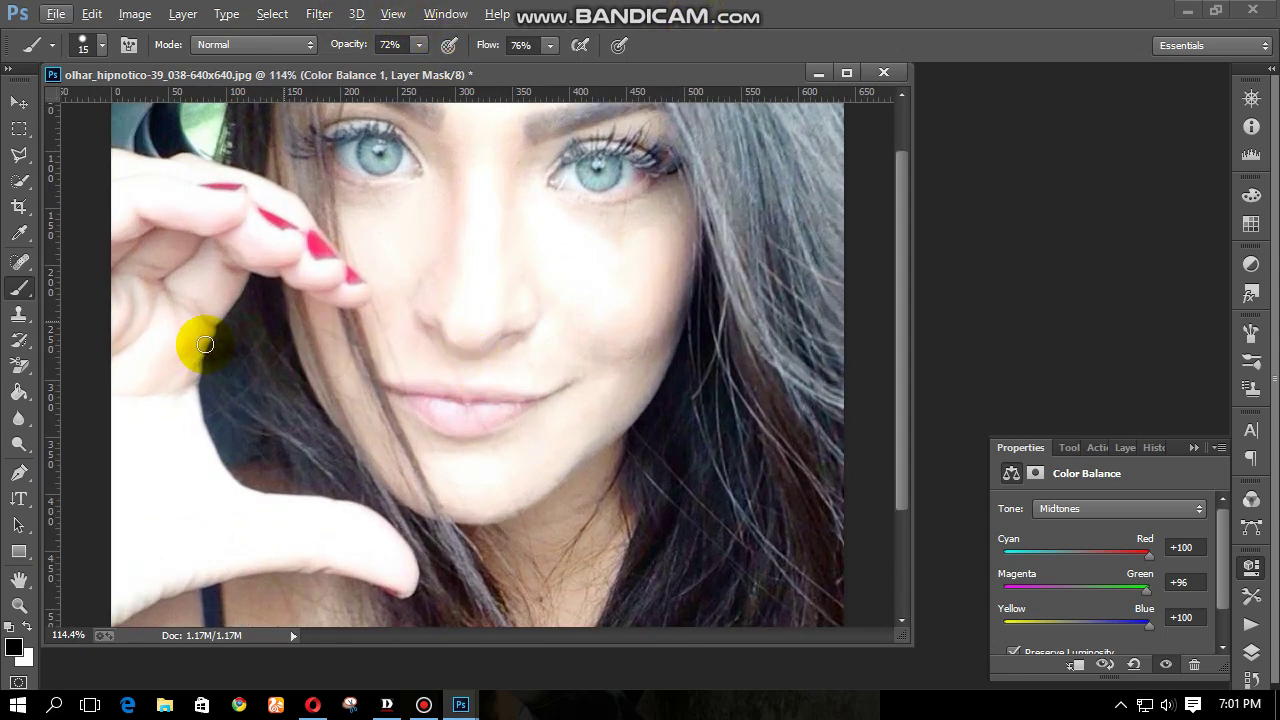
Step: Add a new layer above the Color Balance layer and sample the cheek's skin tone with the Eyedropper as the painting color
{"action": "left_click_drag", "start_coordinate": [20, 233], "coordinate": [63, 233]}
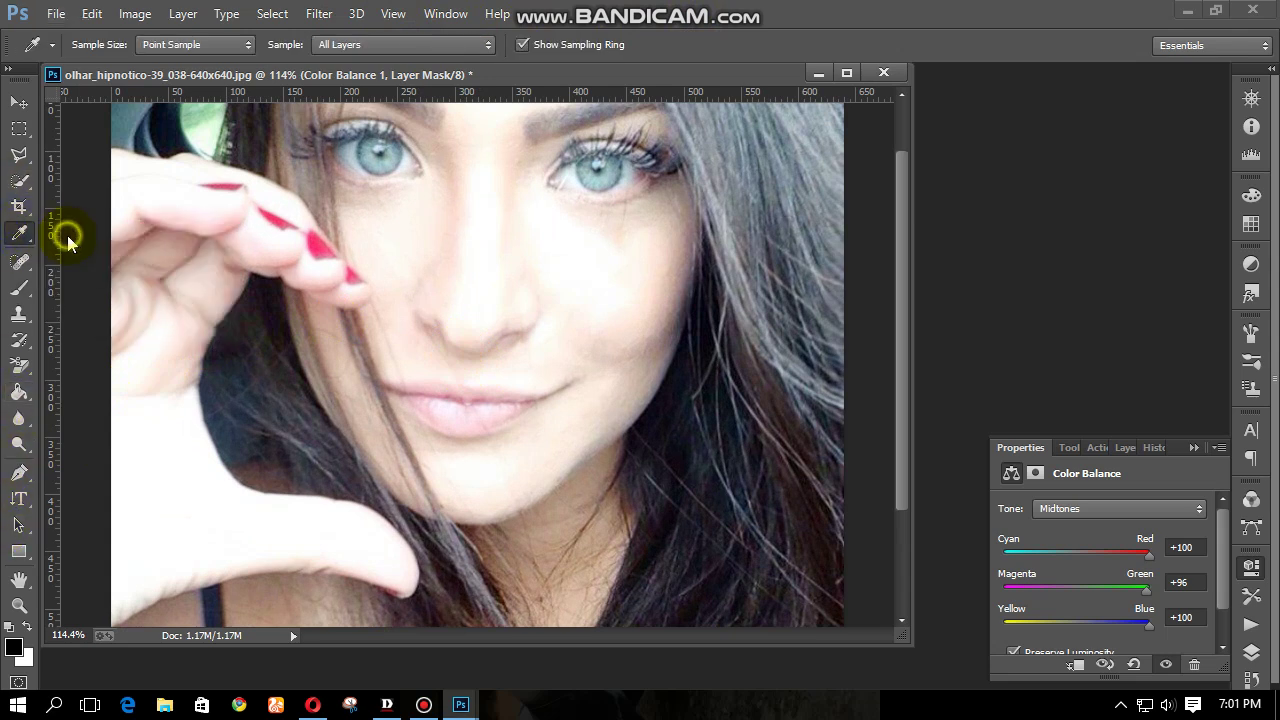
{"action": "left_click", "coordinate": [604, 276]}
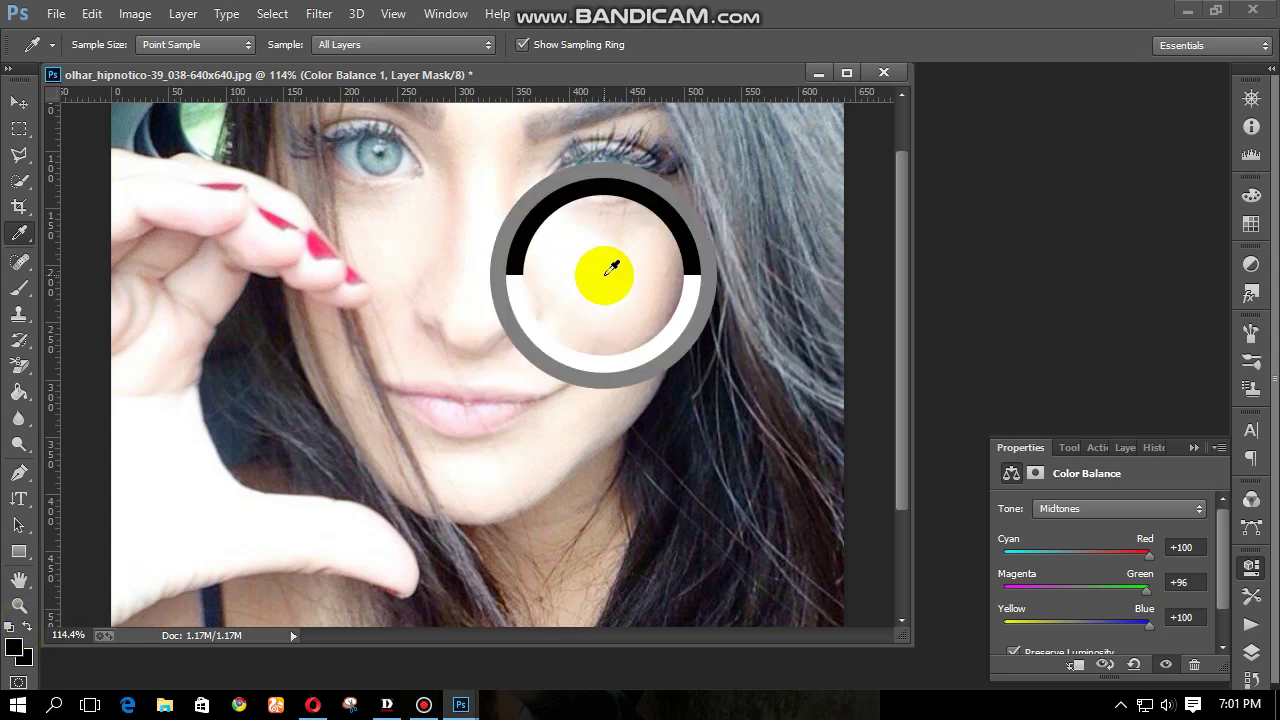
{"action": "left_click", "coordinate": [606, 273]}
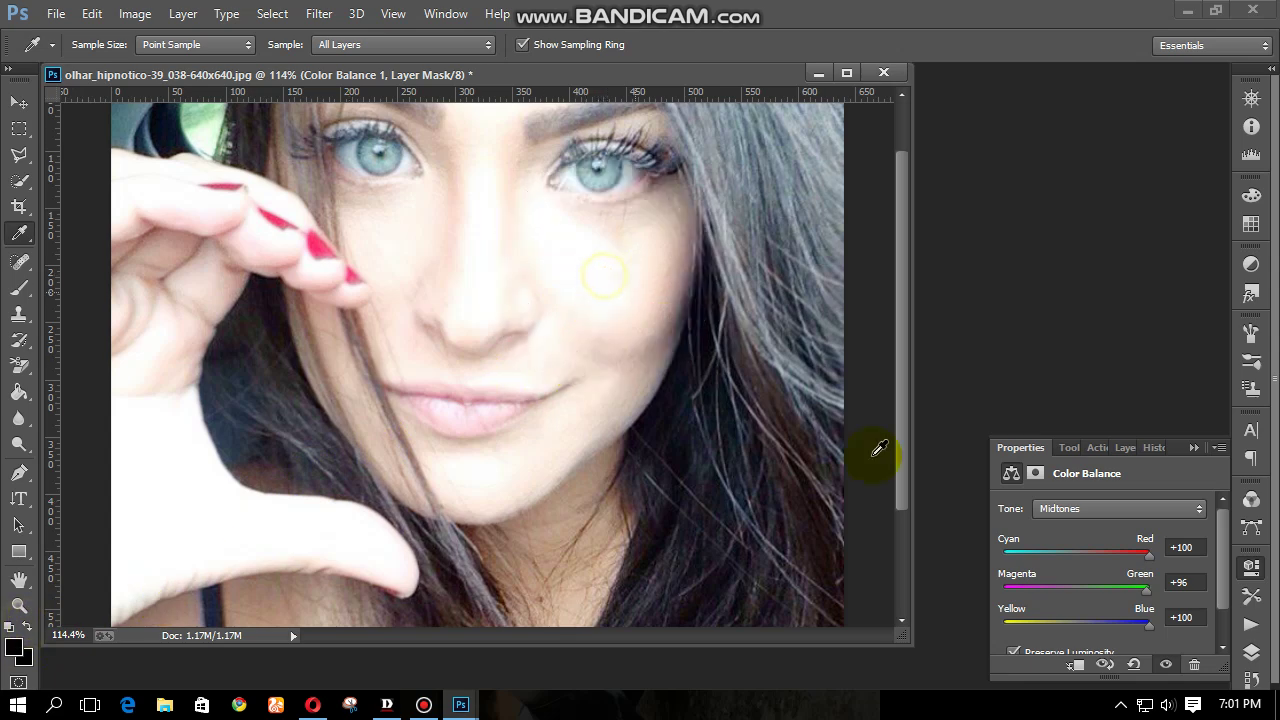
{"action": "left_click", "coordinate": [1125, 449]}
{"action": "left_click", "coordinate": [1168, 666]}
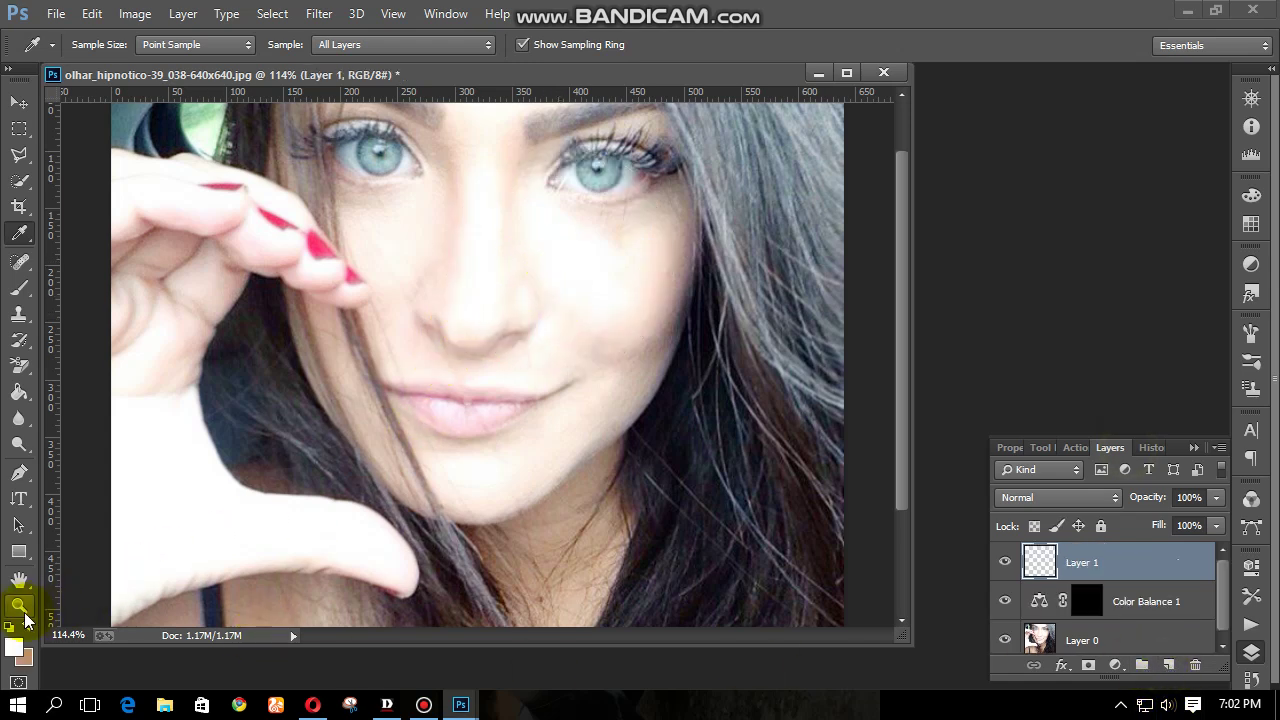
{"action": "left_click", "coordinate": [600, 276]}
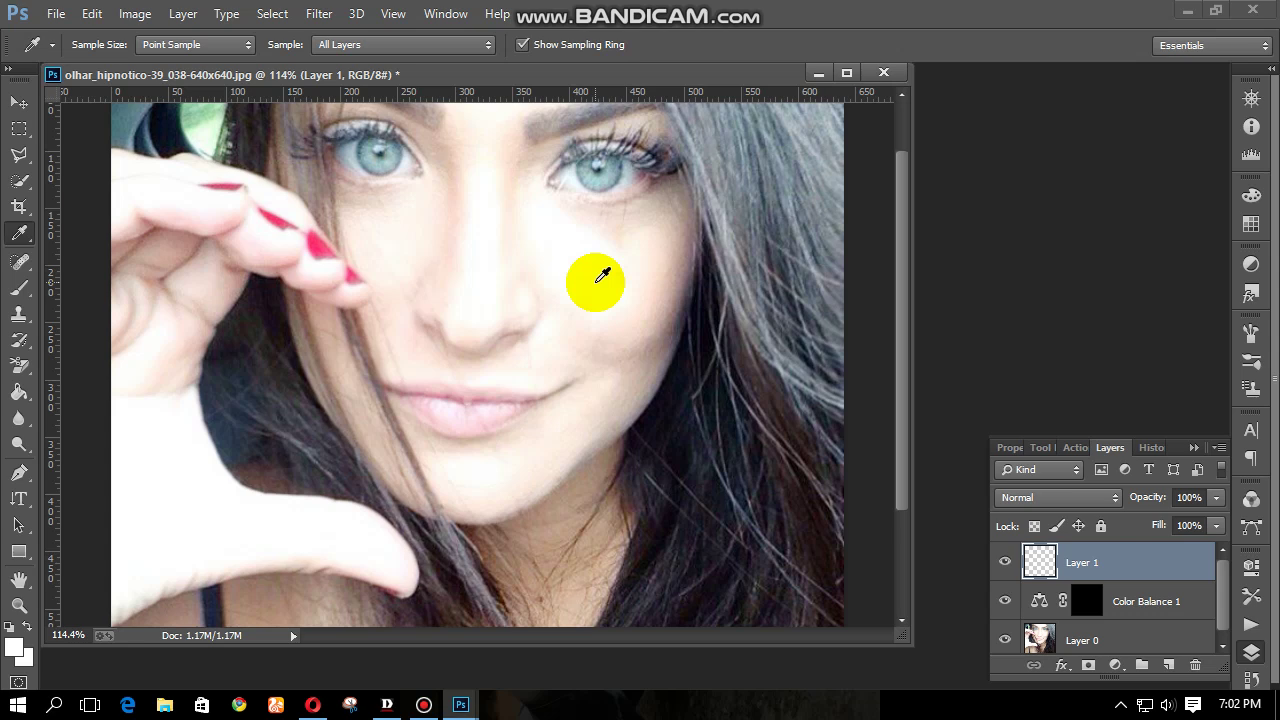
{"action": "left_click", "coordinate": [651, 297]}
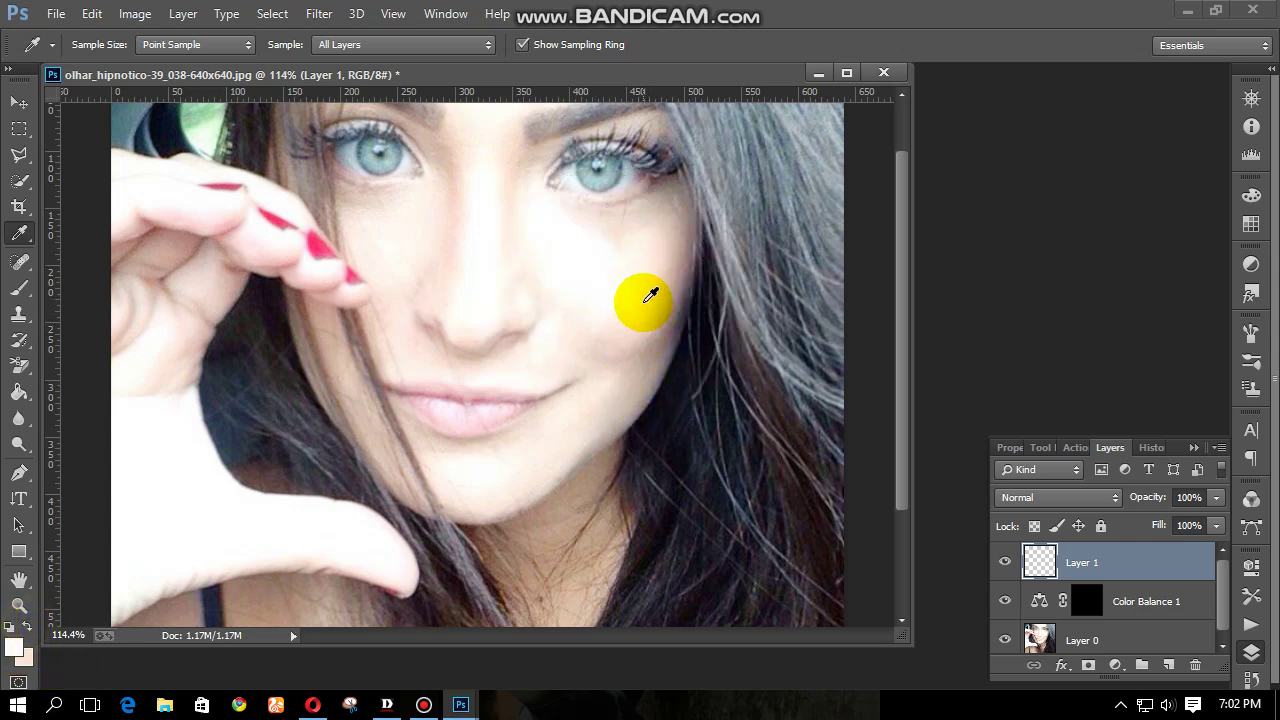
{"action": "left_click", "coordinate": [651, 297]}
Step: Set the Brush tool to 12% flow and 15% opacity
{"action": "right_click", "coordinate": [19, 274]}
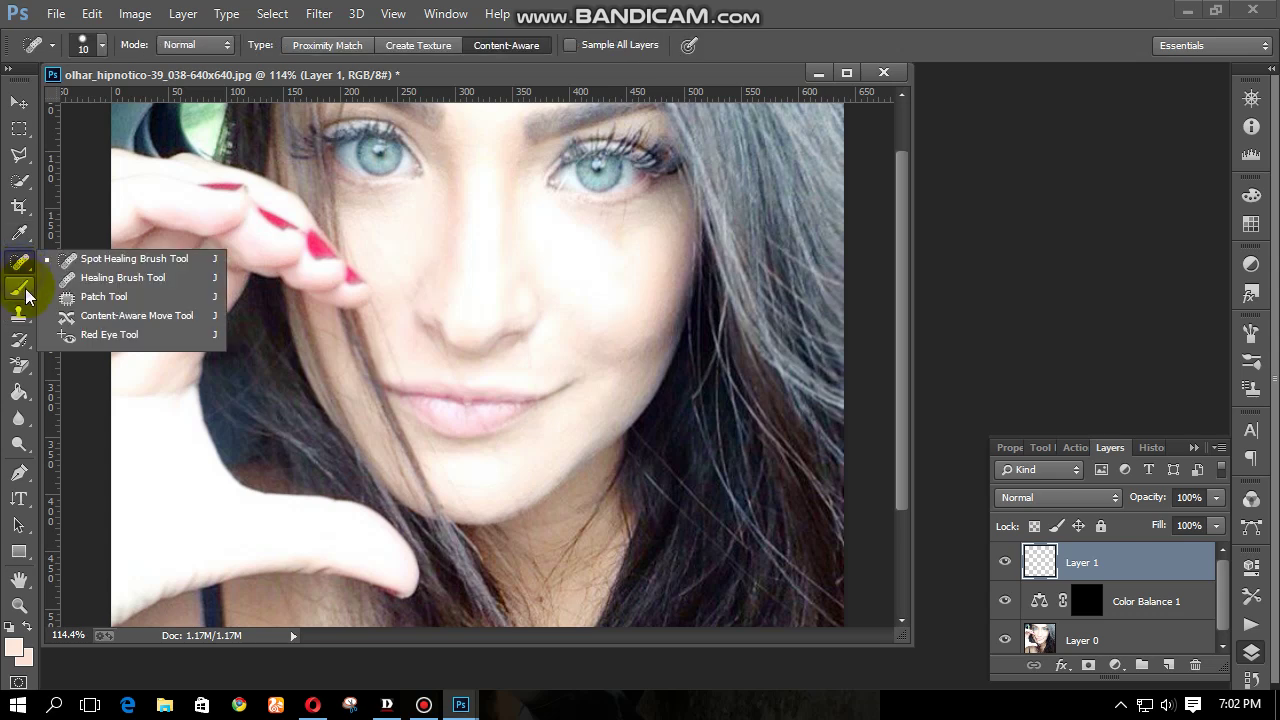
{"action": "right_click", "coordinate": [19, 289]}
{"action": "left_click", "coordinate": [120, 287]}
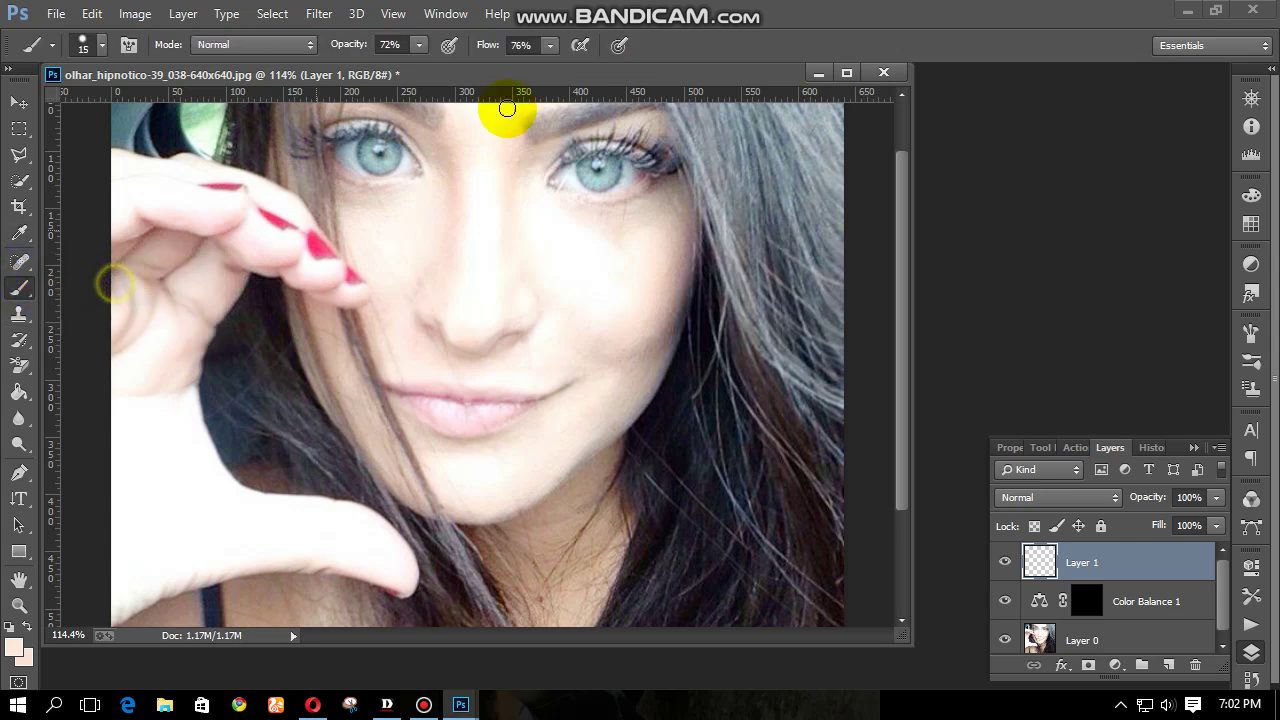
{"action": "double_click", "coordinate": [513, 47]}
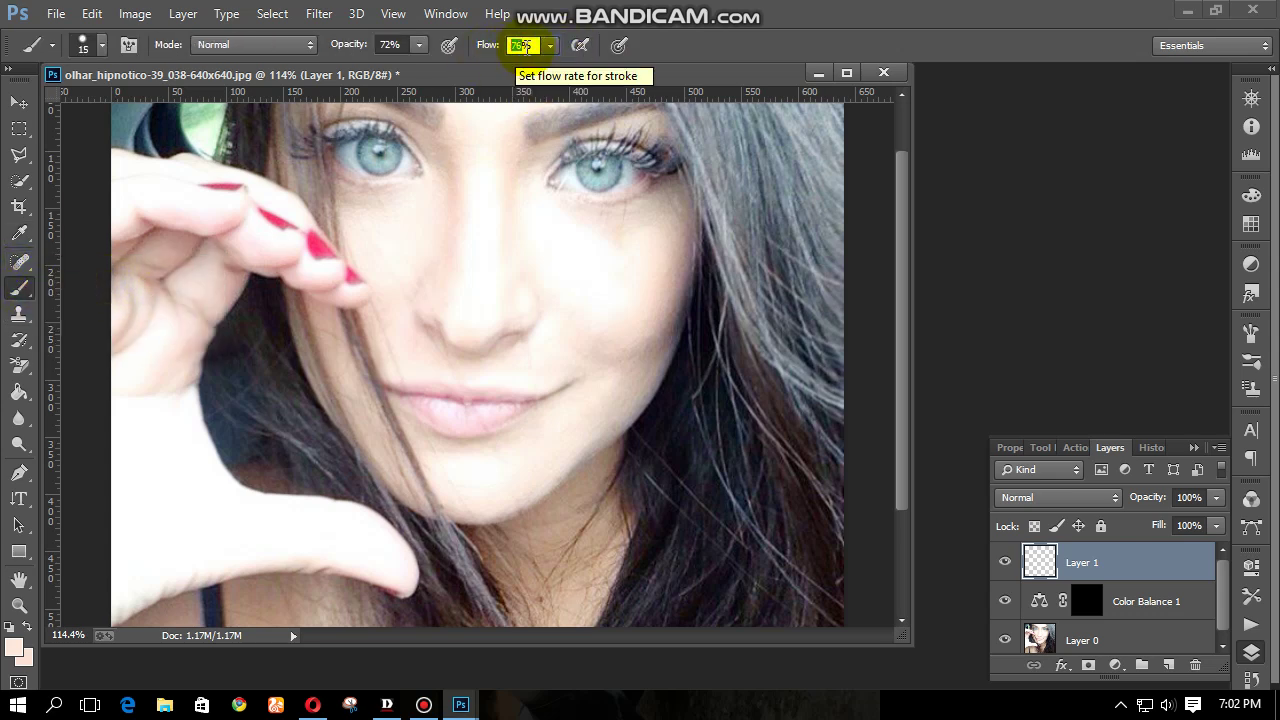
{"action": "left_click", "coordinate": [521, 46]}
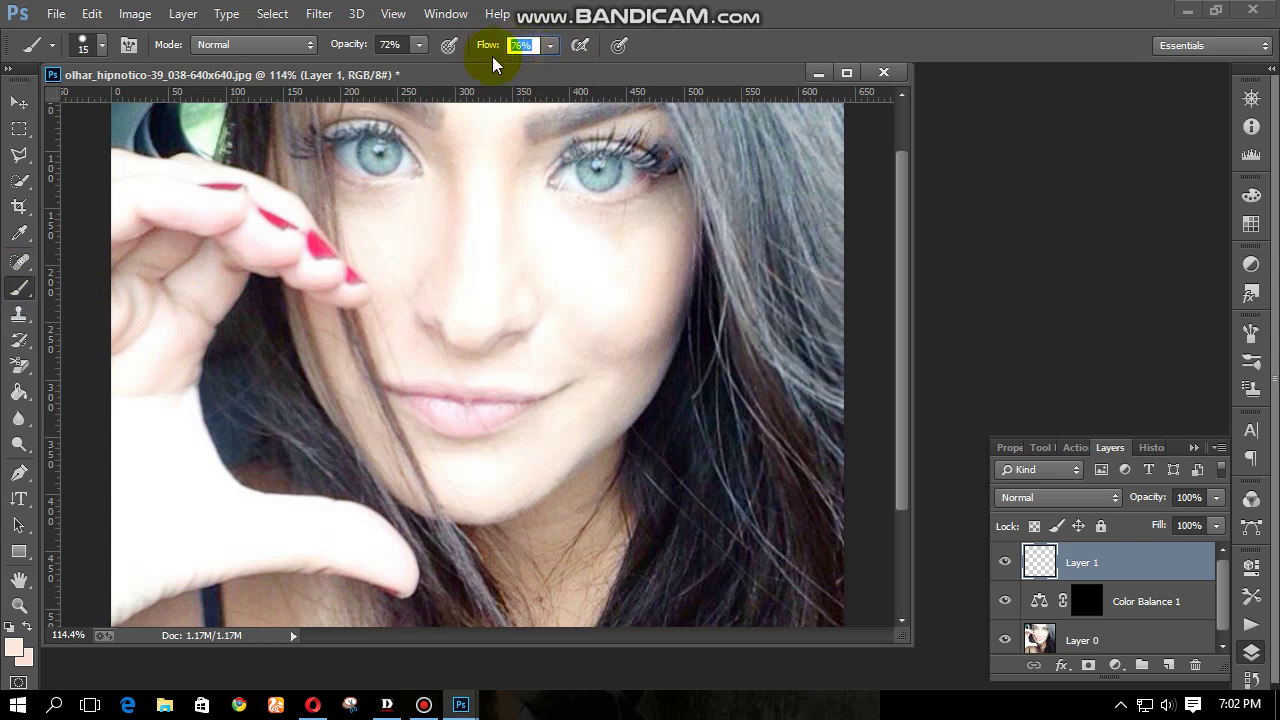
{"action": "type", "text": "12"}
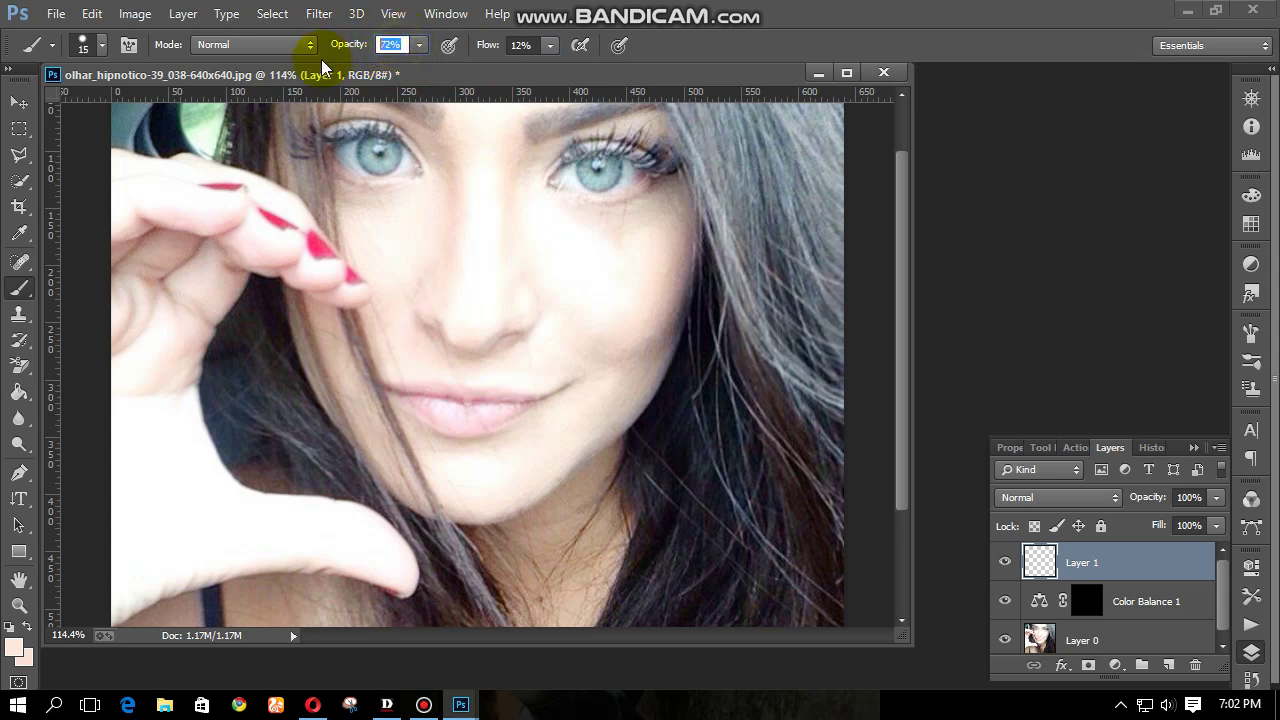
{"action": "type", "text": "20"}
{"action": "key", "text": "BackSpace"}
{"action": "key", "text": "BackSpace"}
{"action": "type", "text": "15"}
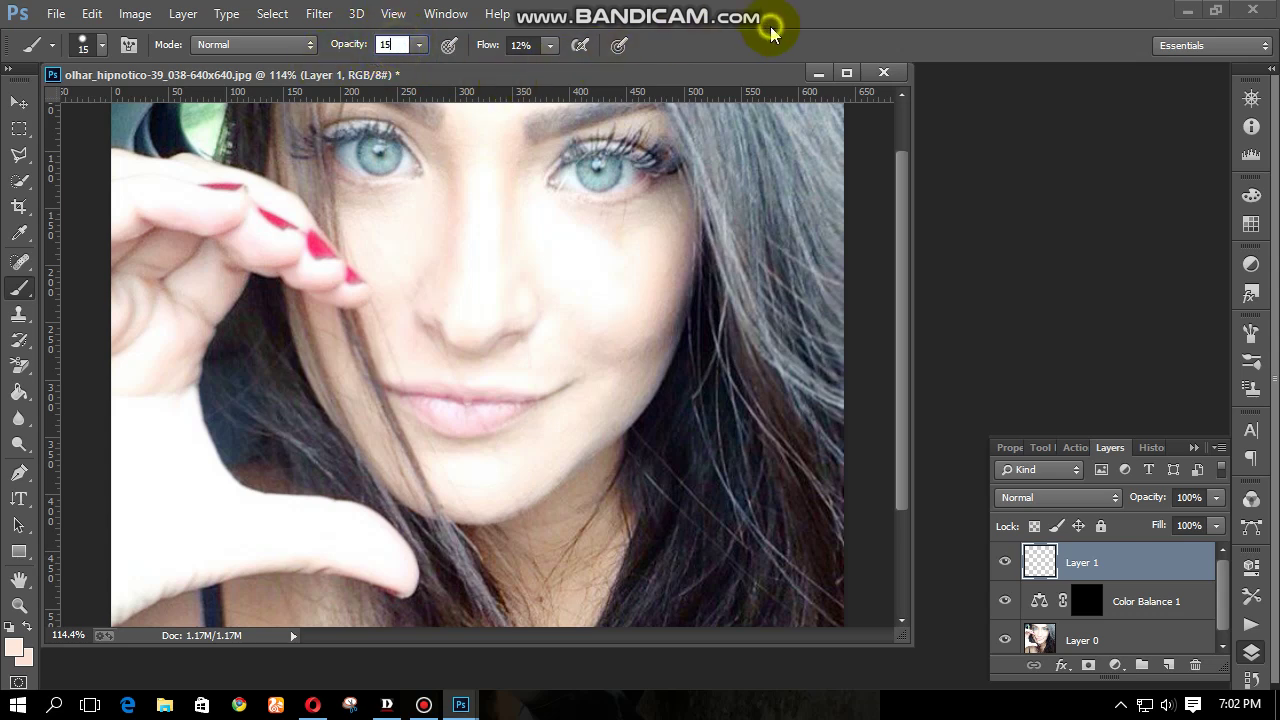
{"action": "key", "text": "Return"}
Step: Paint the sampled skin tone on Layer 1 over the cheek beside the nose, enlarging the brush from 15 to 90
{"action": "left_click_drag", "start_coordinate": [600, 289], "coordinate": [541, 336]}
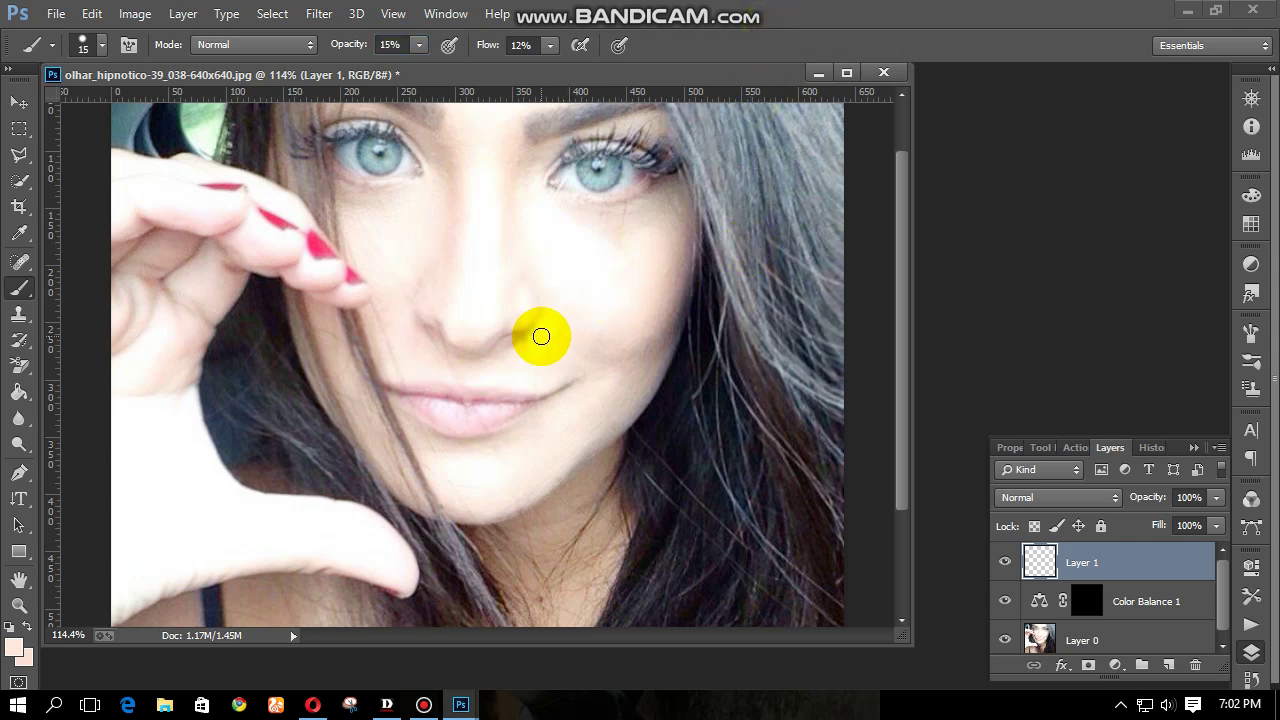
{"action": "key", "text": "bracketright"}
{"action": "key", "text": "bracketright"}
{"action": "key", "text": "bracketright"}
{"action": "key", "text": "bracketright"}
{"action": "key", "text": "bracketright"}
{"action": "key", "text": "bracketright"}
{"action": "key", "text": "bracketright"}
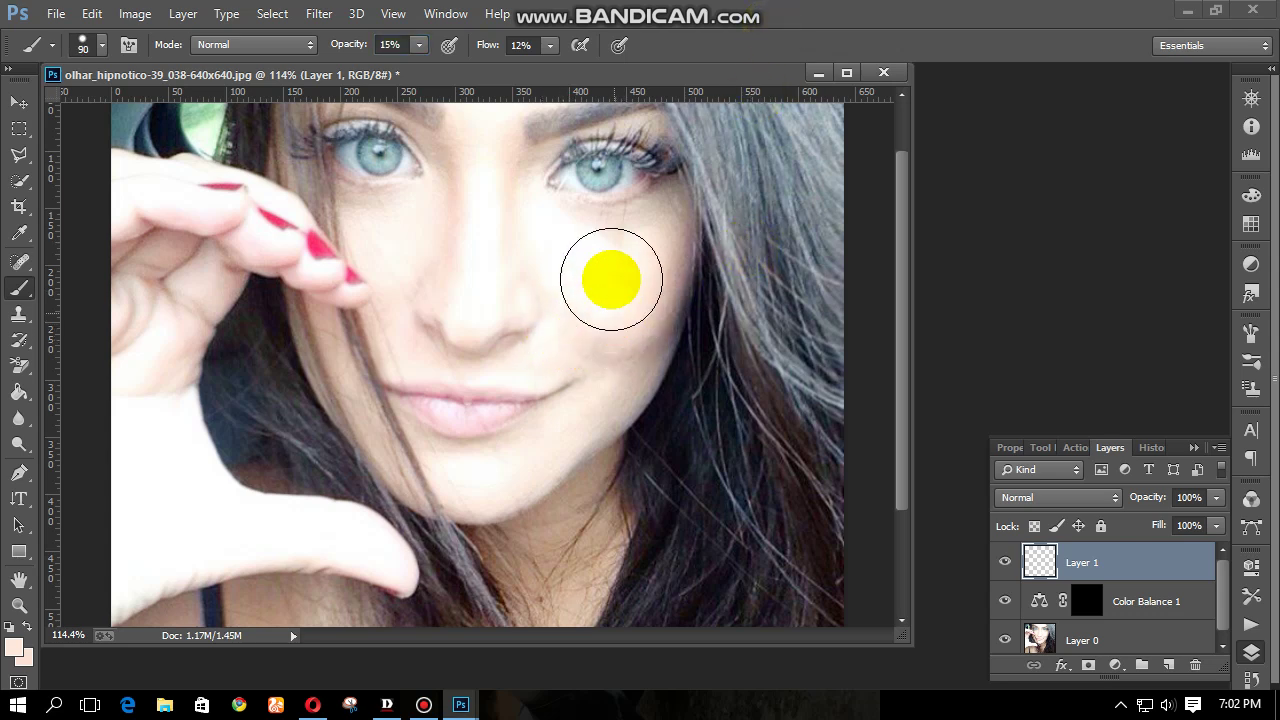
{"action": "left_click_drag", "start_coordinate": [607, 257], "coordinate": [580, 426]}
Step: Paint soft skin tone over the cheek, mouth area and nose on Layer 1 with a size 100 brush
{"action": "key", "text": "bracketright"}
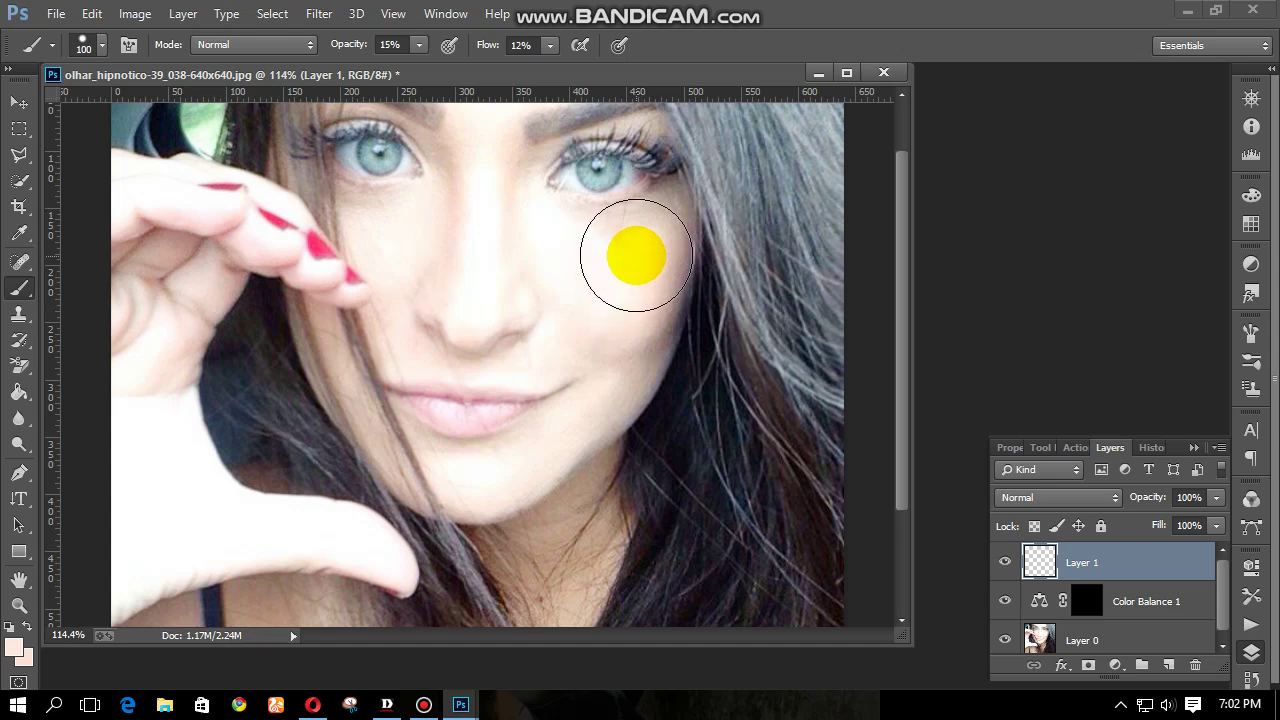
{"action": "left_click_drag", "start_coordinate": [589, 265], "coordinate": [511, 418]}
{"action": "left_click_drag", "start_coordinate": [457, 251], "coordinate": [444, 353]}
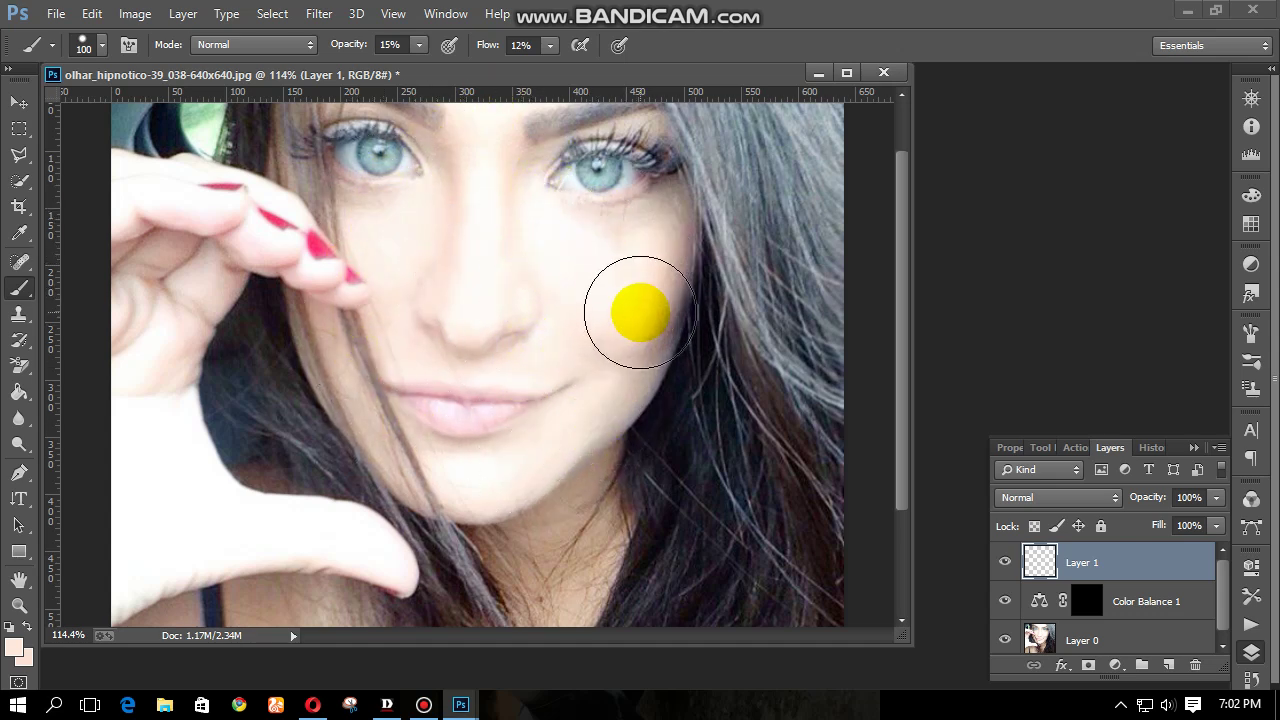
{"action": "scroll", "coordinate": [580, 343], "scroll_direction": "down", "scroll_amount": 2}
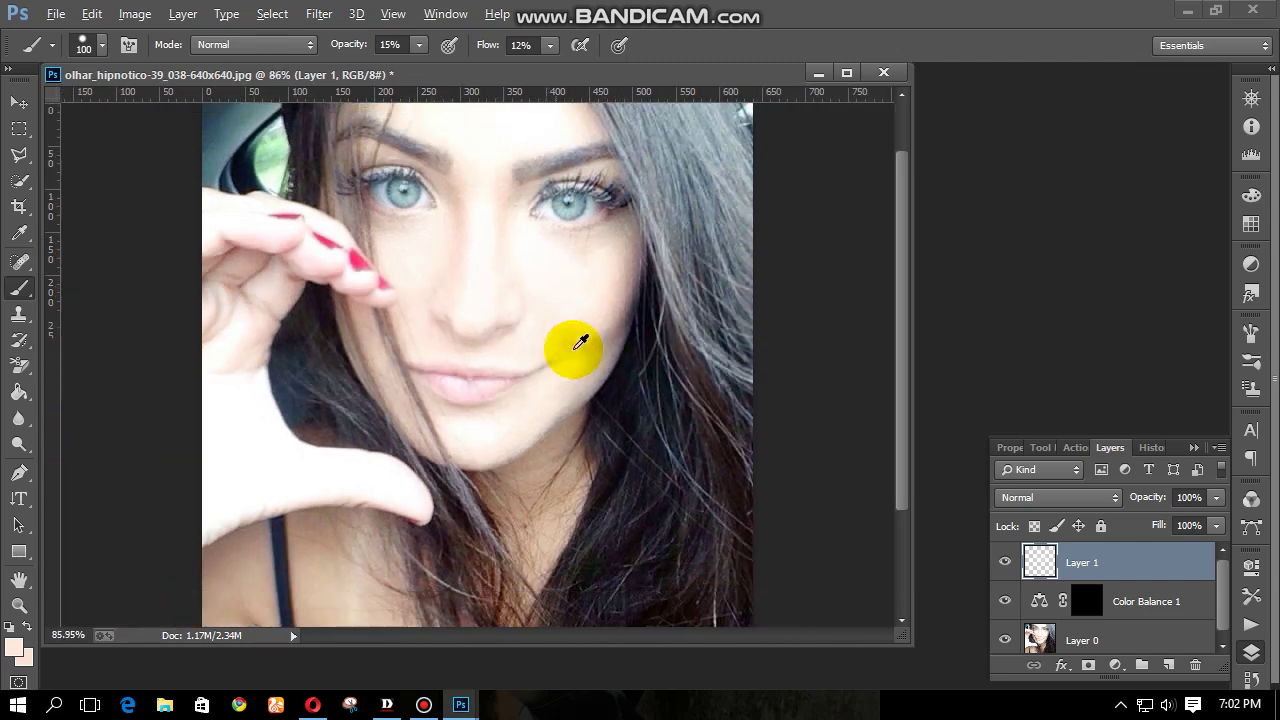
Step: Paint more soft skin tone on Layer 1 over the nose, cheeks, mouth area and chin with the size 100 brush
{"action": "scroll", "coordinate": [564, 348], "scroll_direction": "up", "scroll_amount": 1}
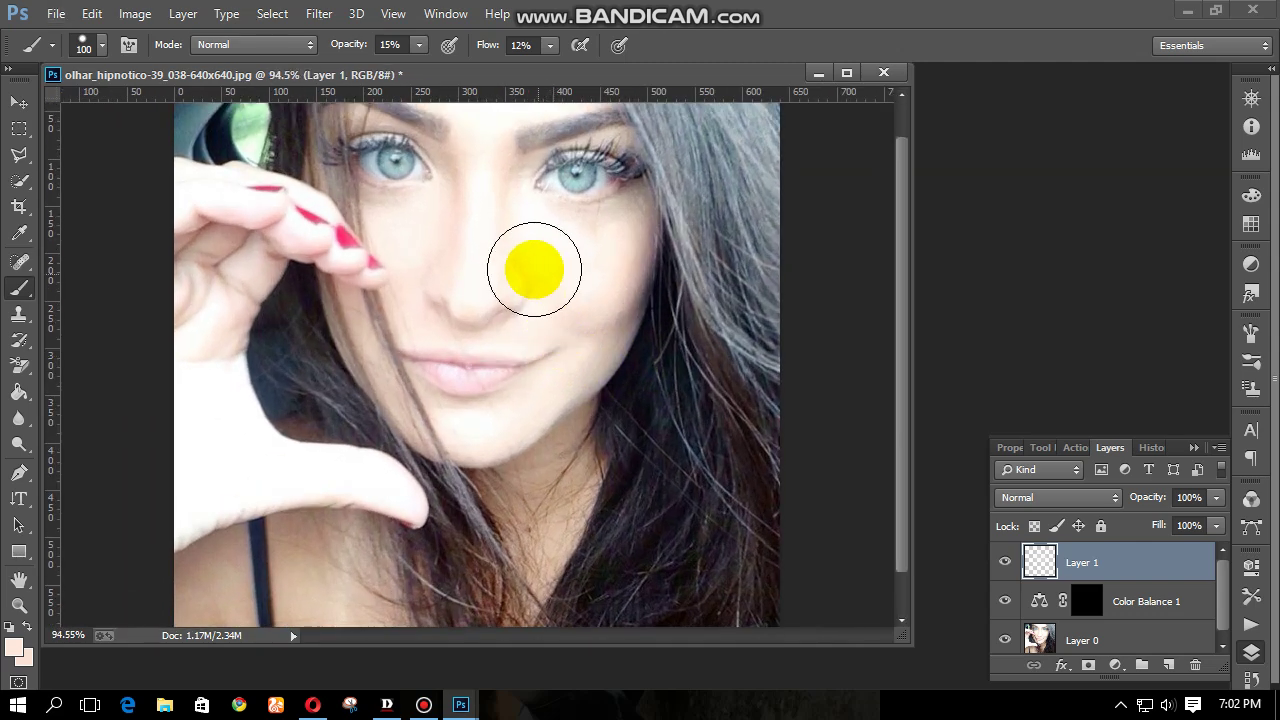
{"action": "left_click", "coordinate": [505, 250]}
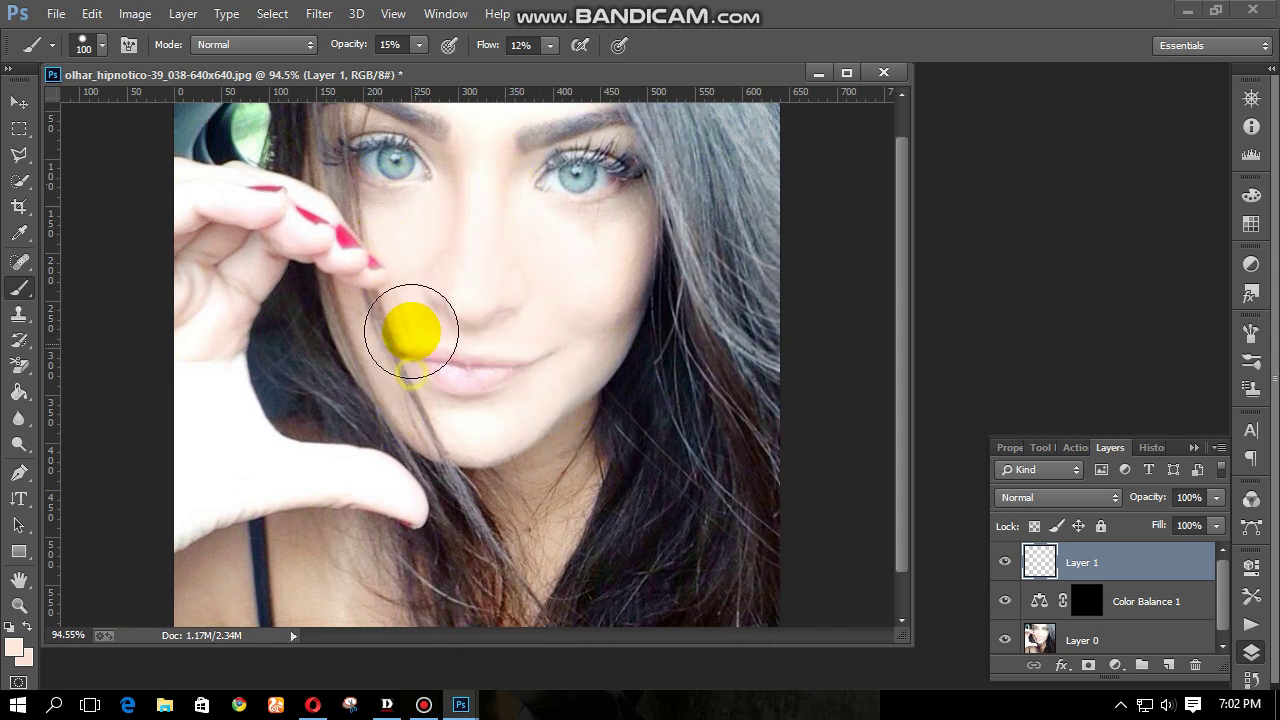
{"action": "left_click", "coordinate": [423, 312]}
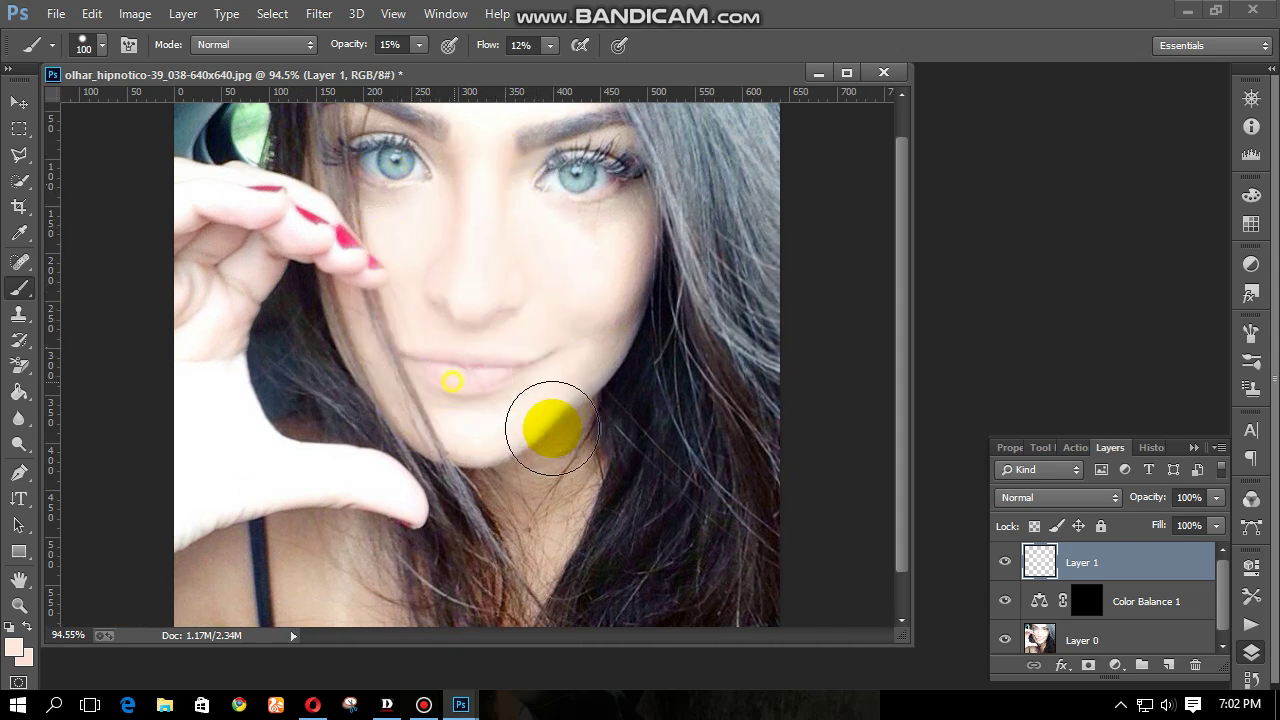
{"action": "scroll", "coordinate": [594, 443], "scroll_direction": "down", "scroll_amount": 3}
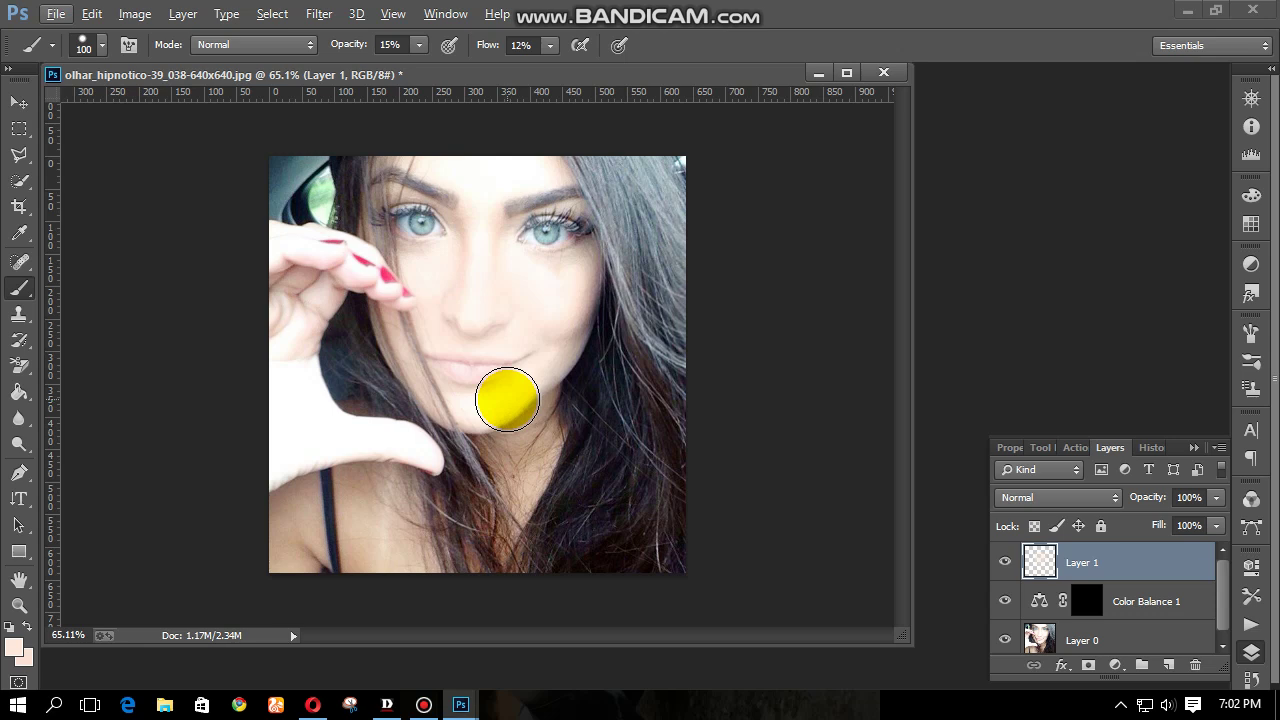
{"action": "left_click_drag", "start_coordinate": [507, 400], "coordinate": [561, 418]}
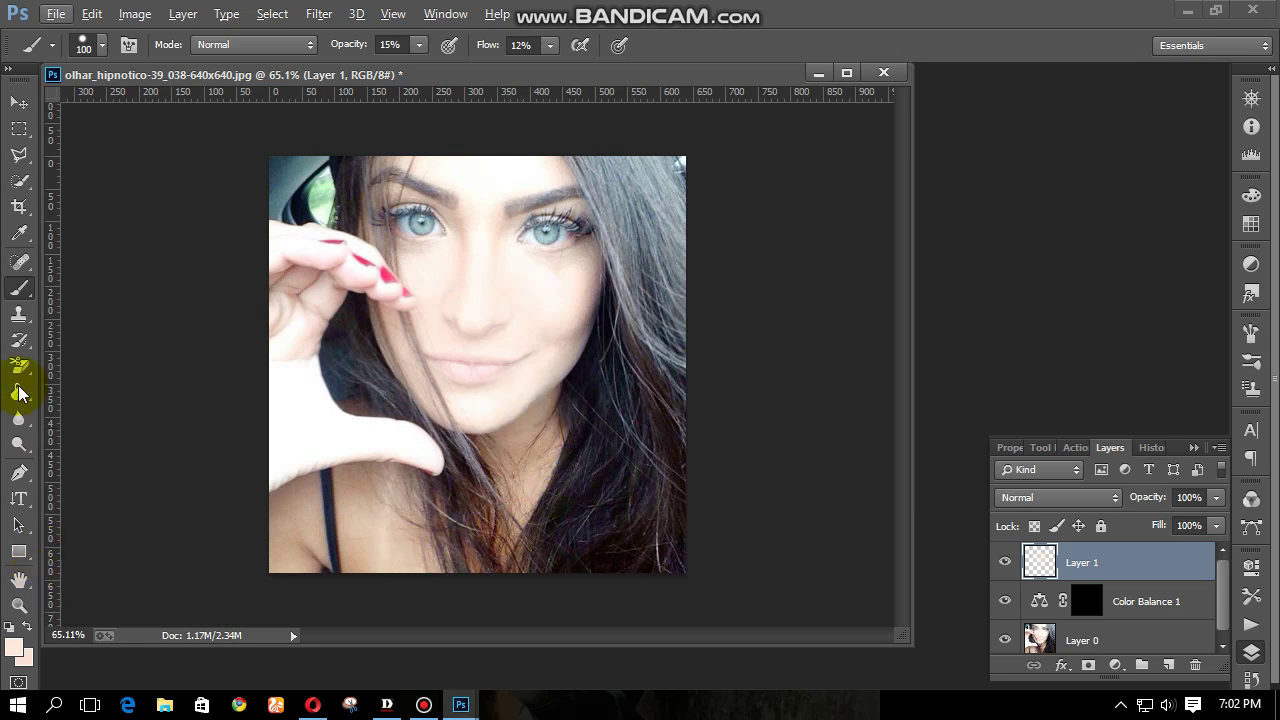
Step: Sample a darker skin tone from the chest beside the black strap with the Eyedropper as the painting color
{"action": "left_click", "coordinate": [33, 240]}
{"action": "left_click", "coordinate": [63, 232]}
{"action": "left_click", "coordinate": [447, 516]}
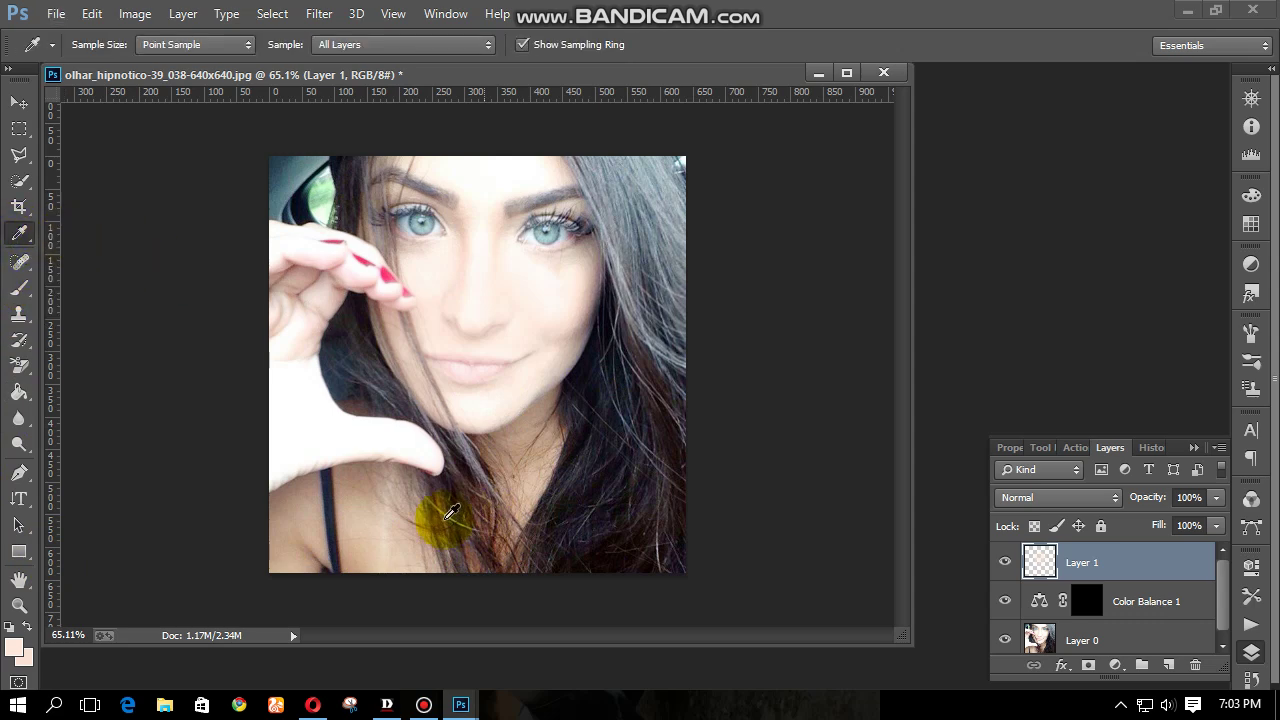
{"action": "left_click", "coordinate": [396, 537]}
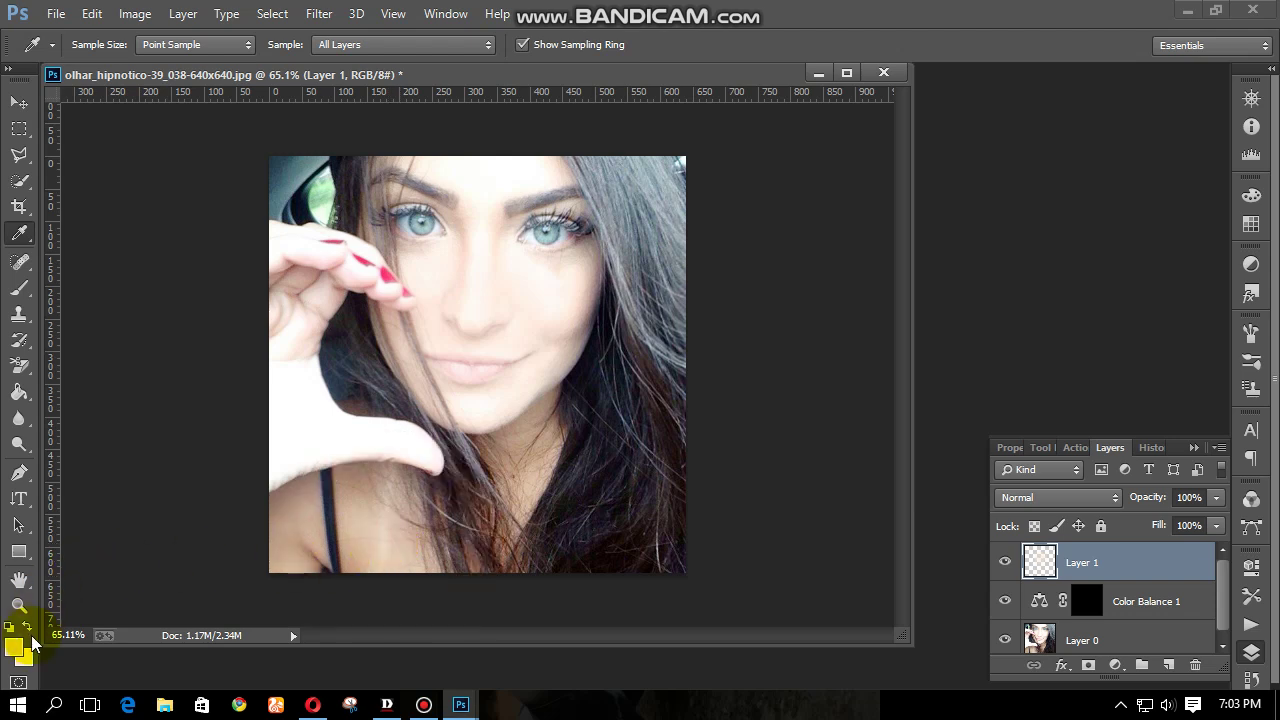
{"action": "left_click", "coordinate": [355, 552]}
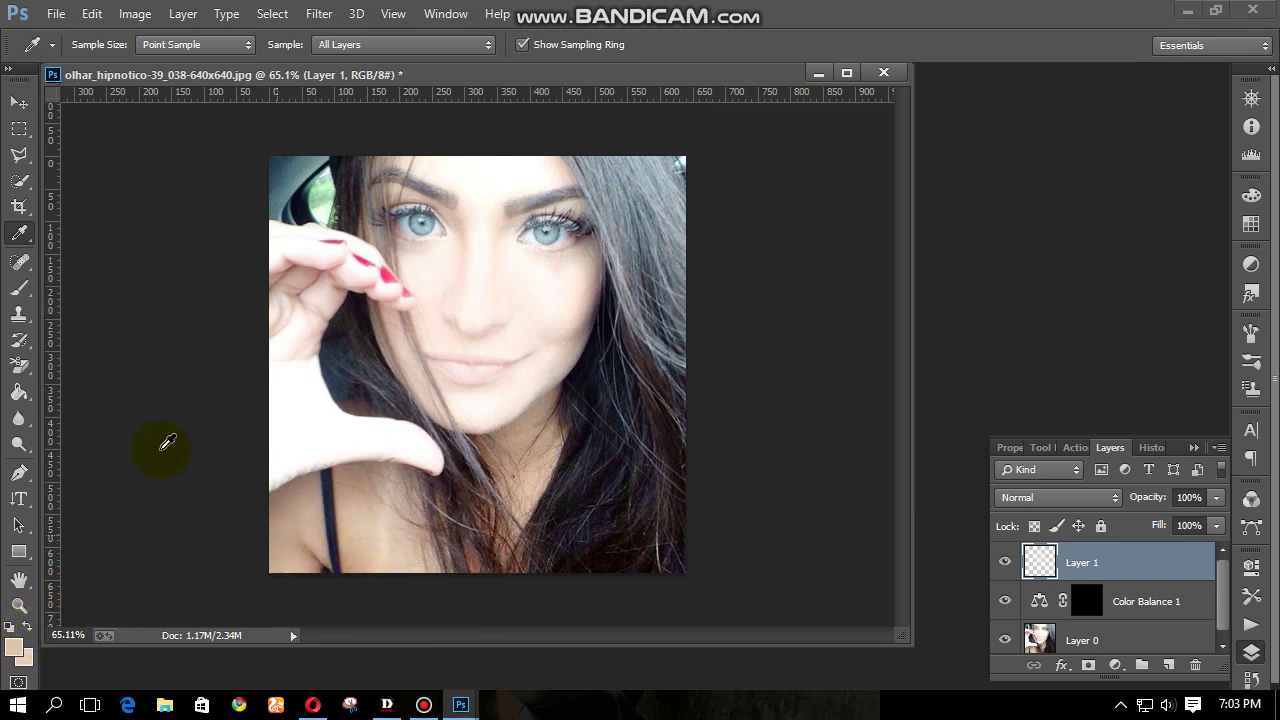
Step: Set the Brush tool to 10% opacity and paint the sampled tone over the cheek and beside the mouth on Layer 1
{"action": "left_click", "coordinate": [25, 300]}
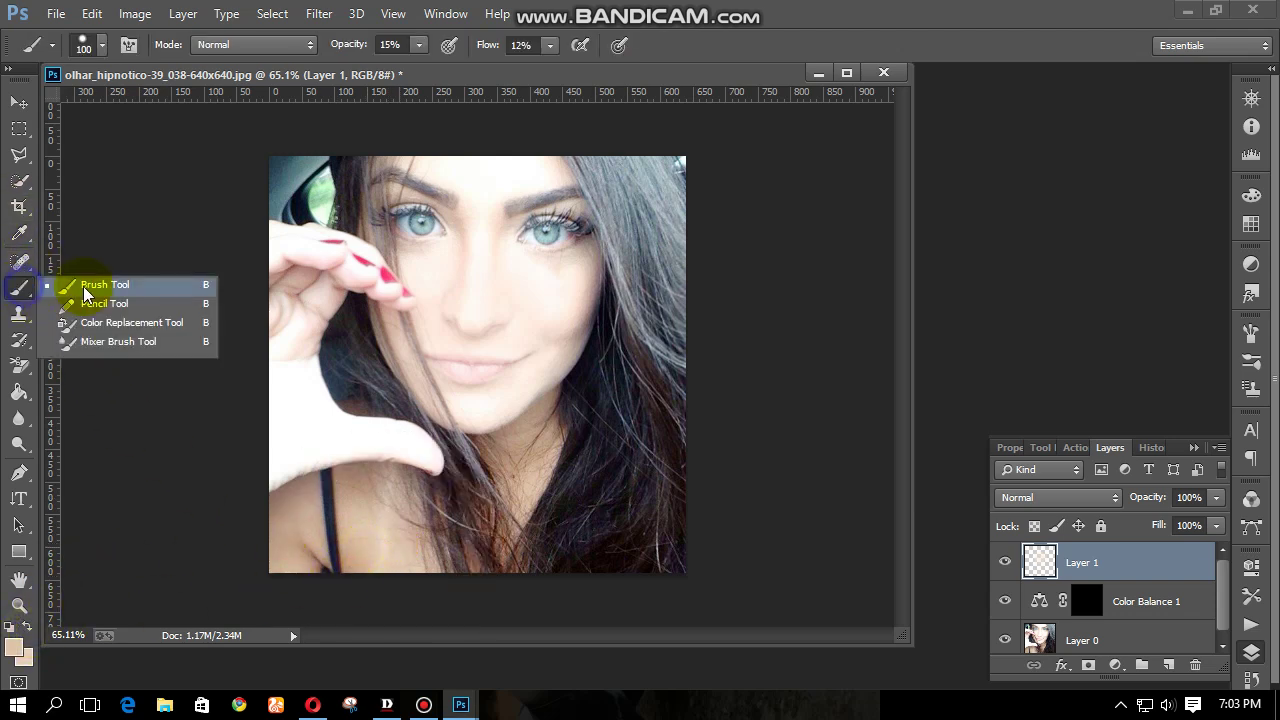
{"action": "left_click", "coordinate": [90, 286]}
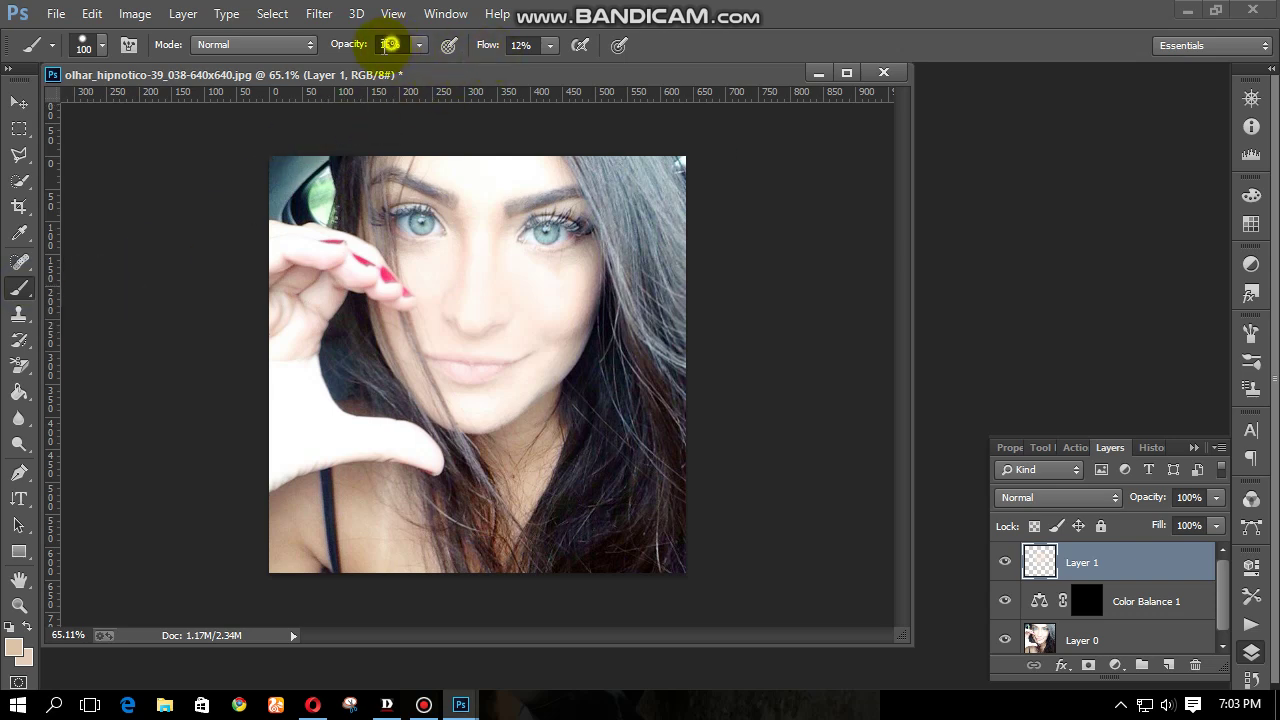
{"action": "type", "text": "10"}
{"action": "key", "text": "Return"}
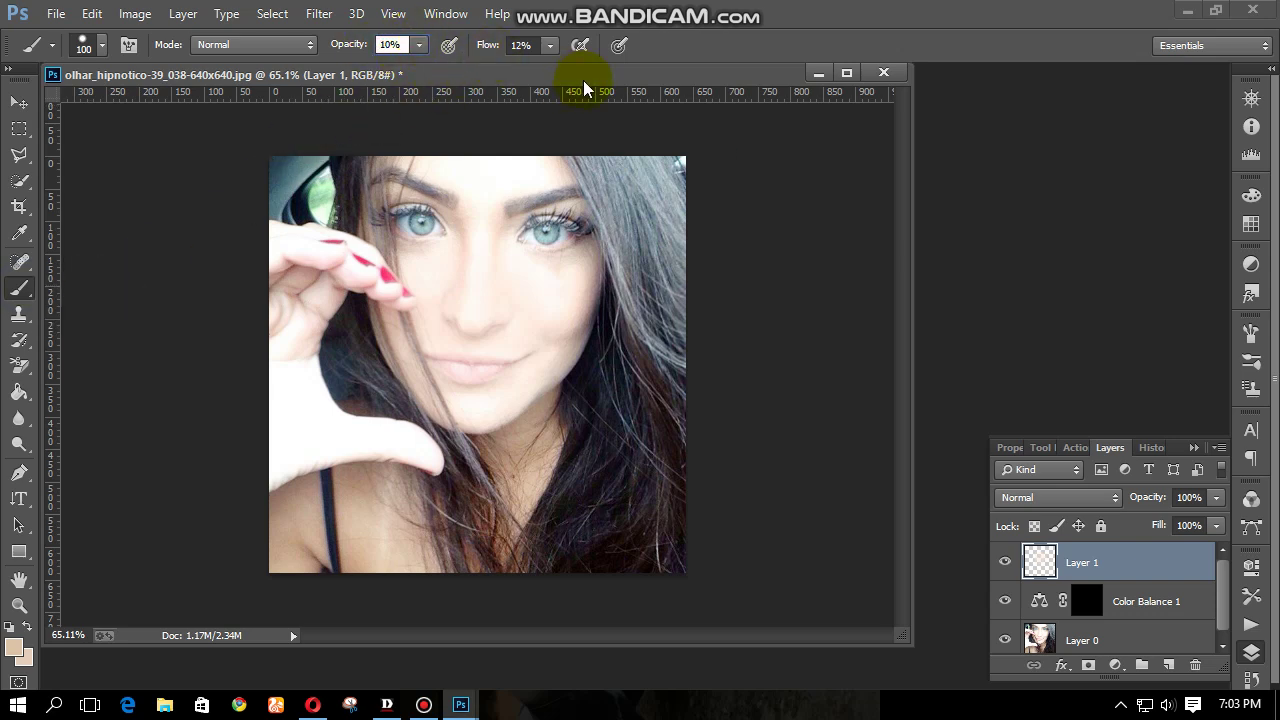
{"action": "left_click", "coordinate": [529, 298]}
{"action": "mouse_move", "coordinate": [537, 272]}
{"action": "left_mouse_down"}
{"action": "mouse_move", "coordinate": [530, 315]}
{"action": "mouse_move", "coordinate": [455, 358]}
{"action": "mouse_move", "coordinate": [483, 299]}
{"action": "mouse_move", "coordinate": [481, 231]}
{"action": "mouse_move", "coordinate": [419, 221]}
{"action": "mouse_move", "coordinate": [410, 242]}
{"action": "mouse_move", "coordinate": [428, 353]}
{"action": "mouse_move", "coordinate": [387, 300]}
{"action": "mouse_move", "coordinate": [534, 250]}
{"action": "mouse_move", "coordinate": [501, 351]}
{"action": "mouse_move", "coordinate": [533, 401]}
{"action": "mouse_move", "coordinate": [502, 407]}
{"action": "mouse_move", "coordinate": [483, 433]}
{"action": "mouse_move", "coordinate": [454, 406]}
{"action": "mouse_move", "coordinate": [520, 420]}
{"action": "mouse_move", "coordinate": [527, 397]}
{"action": "mouse_move", "coordinate": [481, 413]}
{"action": "mouse_move", "coordinate": [485, 308]}
{"action": "mouse_move", "coordinate": [462, 356]}
{"action": "mouse_move", "coordinate": [458, 238]}
{"action": "mouse_move", "coordinate": [541, 344]}
{"action": "left_mouse_up"}
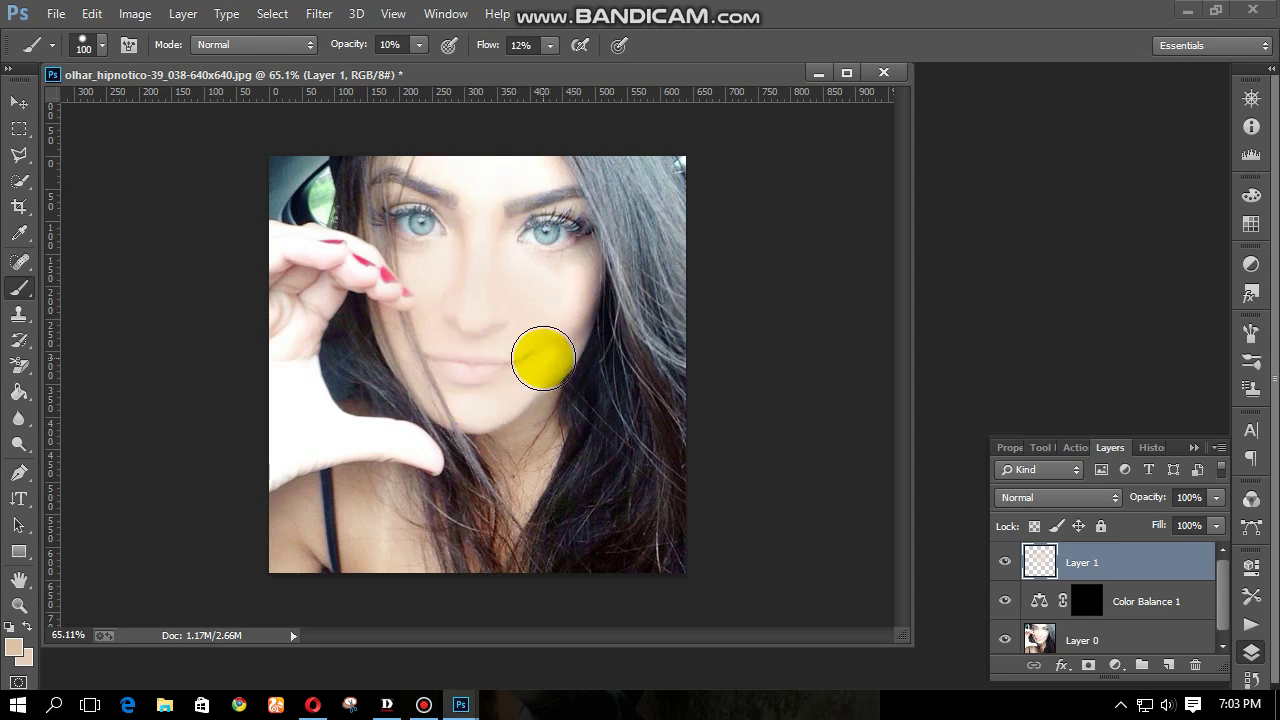
Step: Enlarge the brush to size 600 and paint the skin tone broadly across the face and hair on Layer 1
{"action": "key", "text": "bracketright"}
{"action": "key", "text": "bracketright"}
{"action": "key", "text": "bracketright"}
{"action": "key", "text": "bracketright"}
{"action": "key", "text": "bracketright"}
{"action": "key", "text": "bracketright"}
{"action": "key", "text": "bracketright"}
{"action": "key", "text": "bracketright"}
{"action": "key", "text": "bracketright"}
{"action": "mouse_move", "coordinate": [512, 255]}
{"action": "left_mouse_down"}
{"action": "mouse_move", "coordinate": [475, 476]}
{"action": "mouse_move", "coordinate": [468, 445]}
{"action": "mouse_move", "coordinate": [470, 494]}
{"action": "mouse_move", "coordinate": [510, 386]}
{"action": "mouse_move", "coordinate": [668, 505]}
{"action": "mouse_move", "coordinate": [654, 379]}
{"action": "mouse_move", "coordinate": [724, 408]}
{"action": "left_mouse_up"}
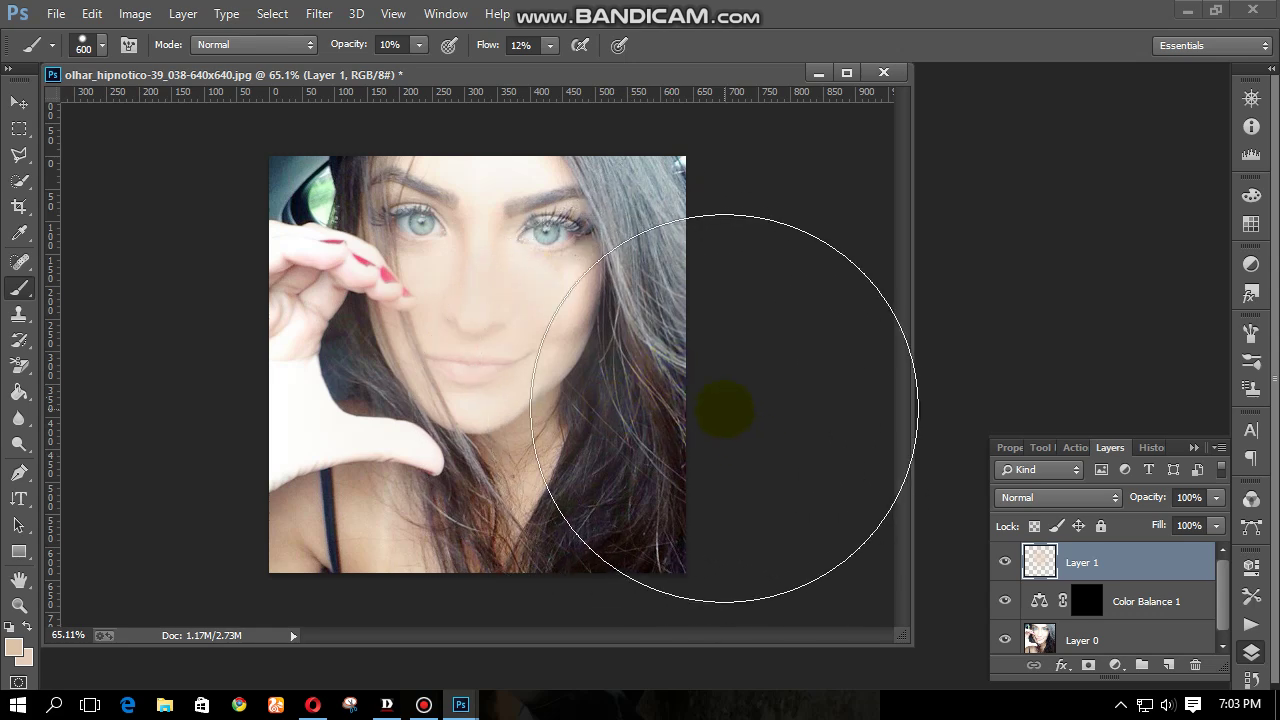
Step: Save a JPEG copy of the portrait to the Desktop under its existing file name, with quality 12 and the Progressive format option
{"action": "scroll", "coordinate": [724, 408], "scroll_direction": "down", "scroll_amount": 2}
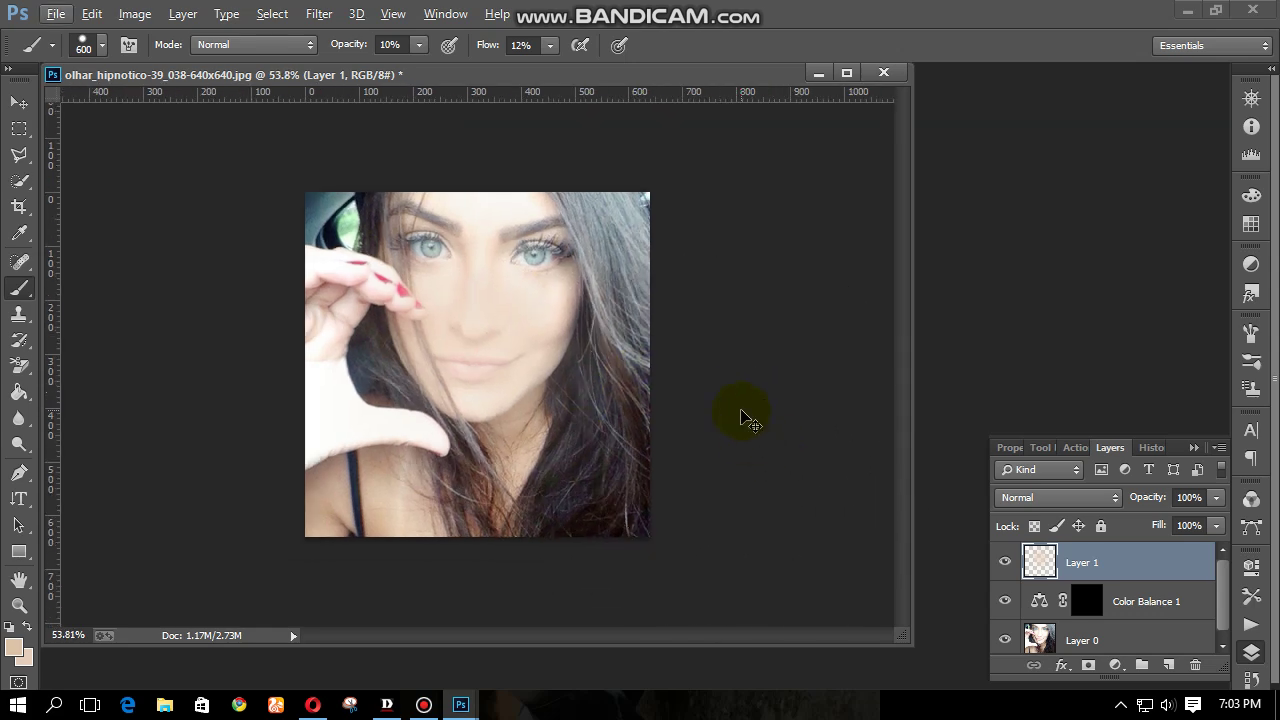
{"action": "key", "text": "ctrl+shift+s"}
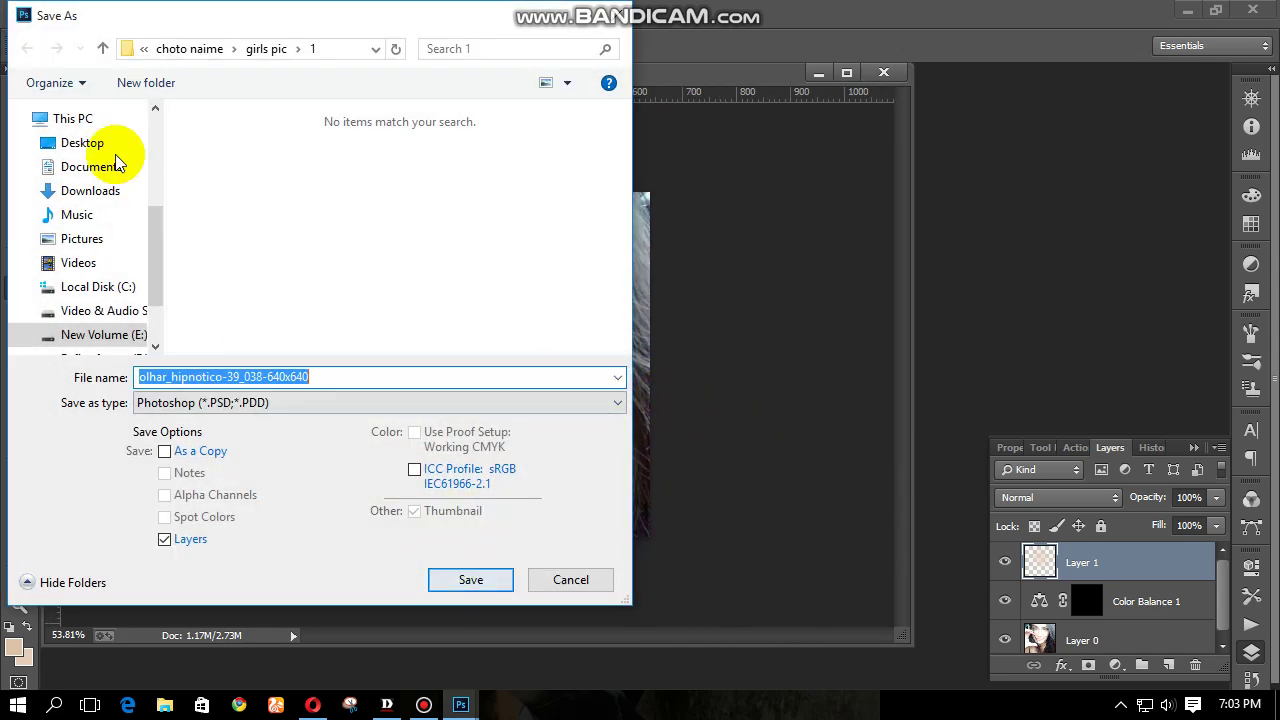
{"action": "left_click", "coordinate": [80, 143]}
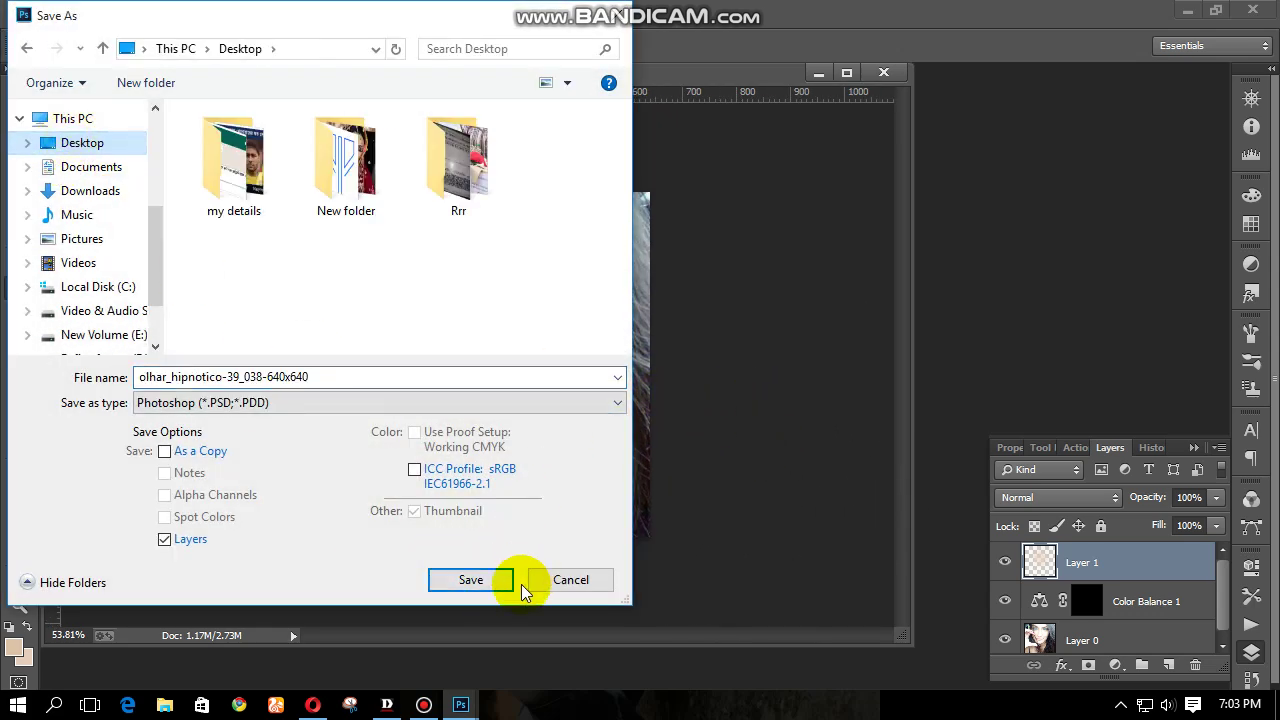
{"action": "left_click", "coordinate": [295, 410]}
{"action": "left_click", "coordinate": [226, 209]}
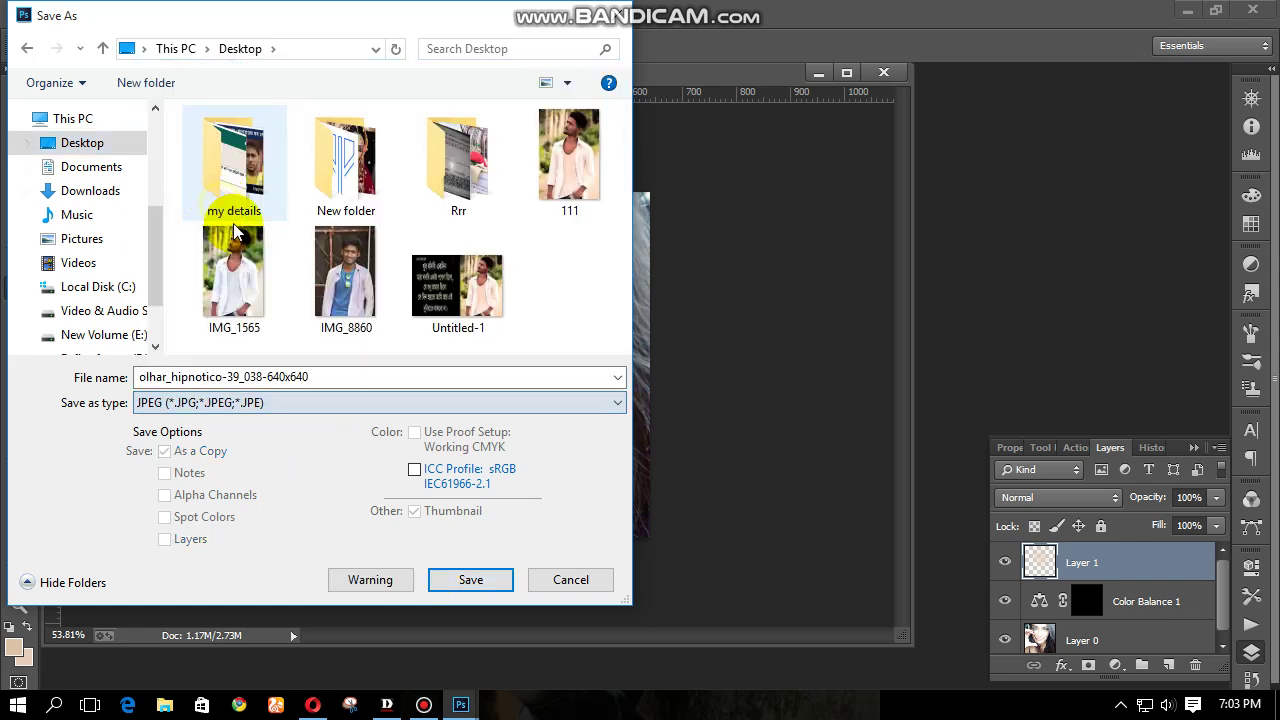
{"action": "left_click", "coordinate": [462, 588]}
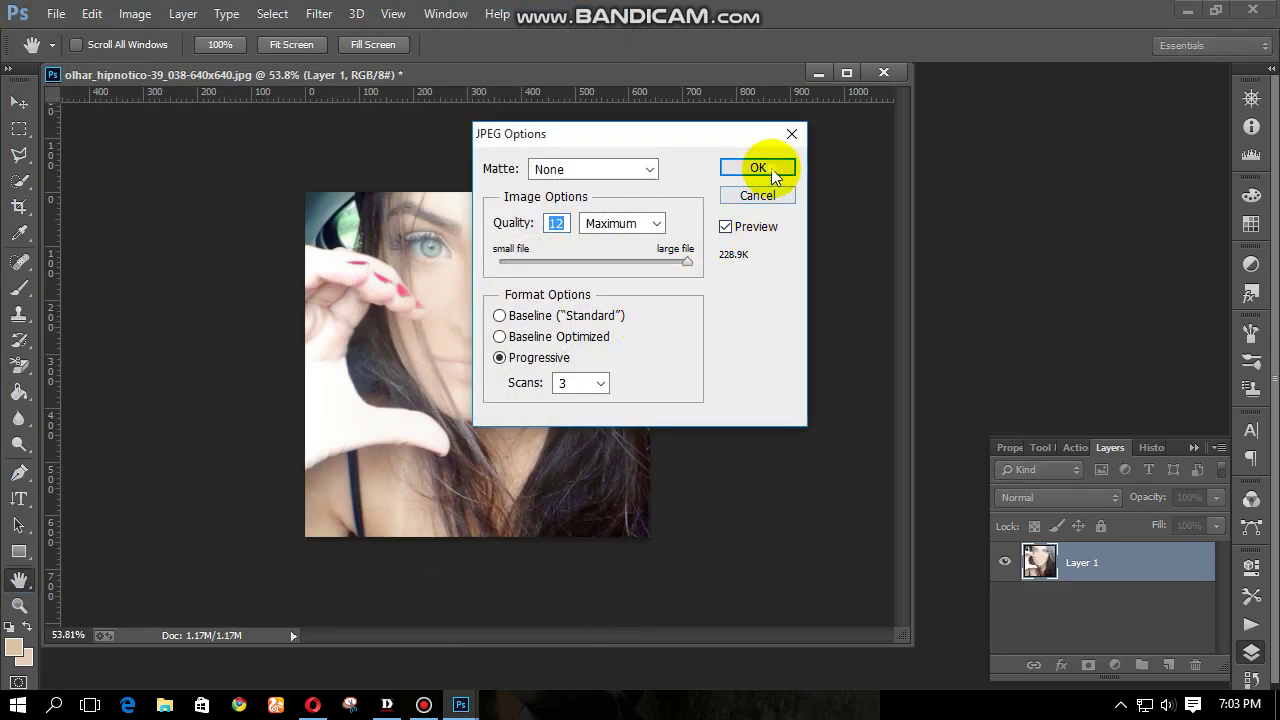
{"action": "left_click", "coordinate": [772, 176]}
Step: Close the portrait document without saving its changes and quit the program
{"action": "left_click", "coordinate": [883, 73]}
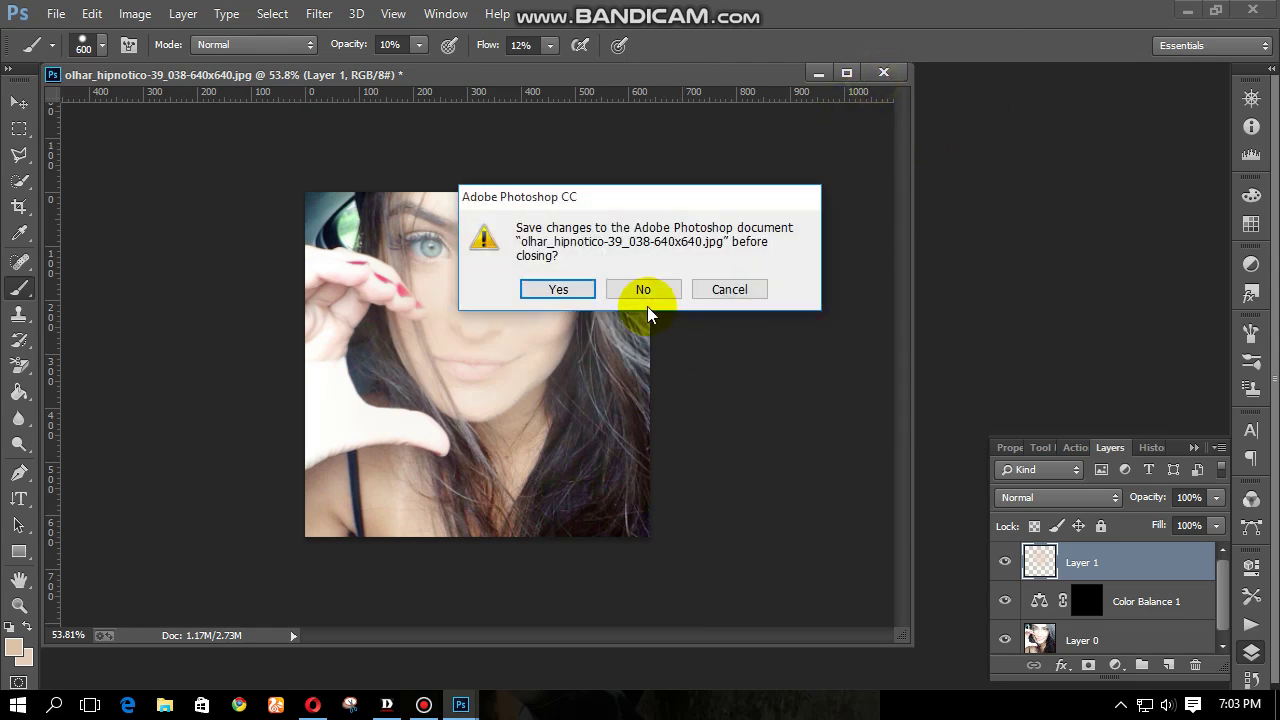
{"action": "left_click", "coordinate": [646, 290]}
{"action": "left_click", "coordinate": [1252, 9]}
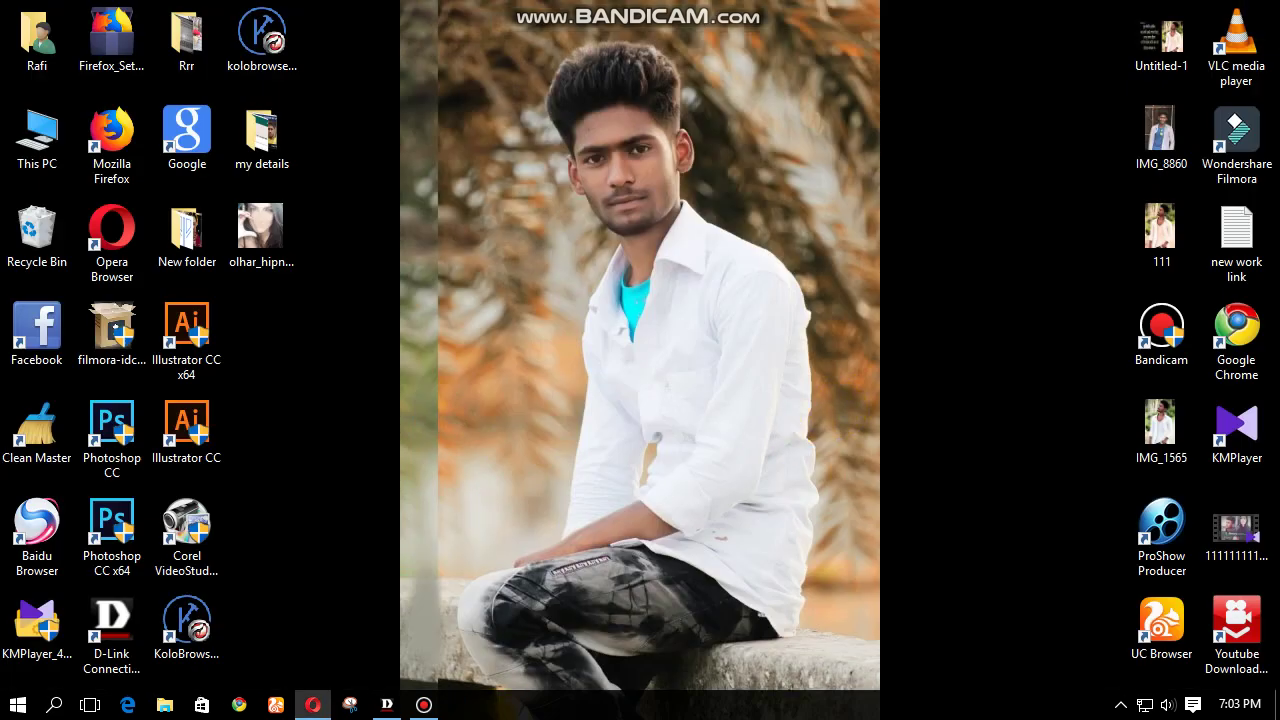